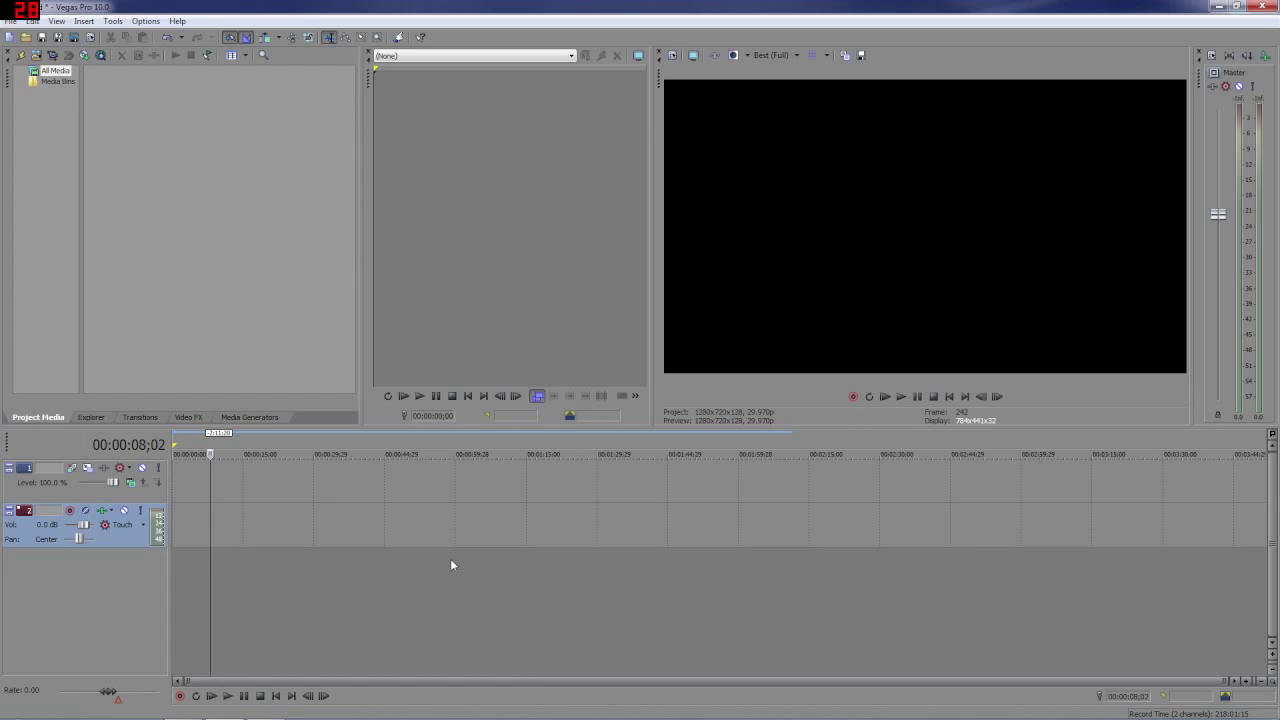
# - Bring up the File menu with the Import submenu showing
pyautogui.click(12, 21)
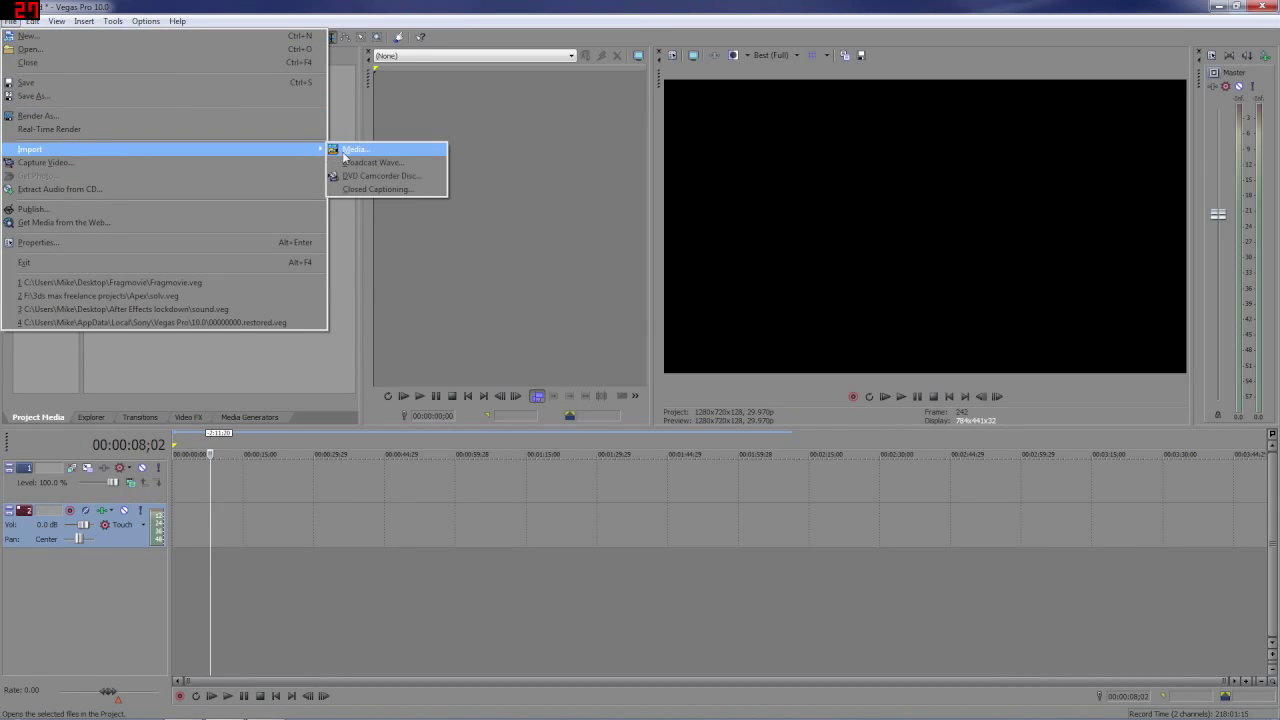
# - Import m4a03_alpha.mov from F:\3ds max freelance projects\community\m4ao3 into Project Media
pyautogui.click(350, 149)
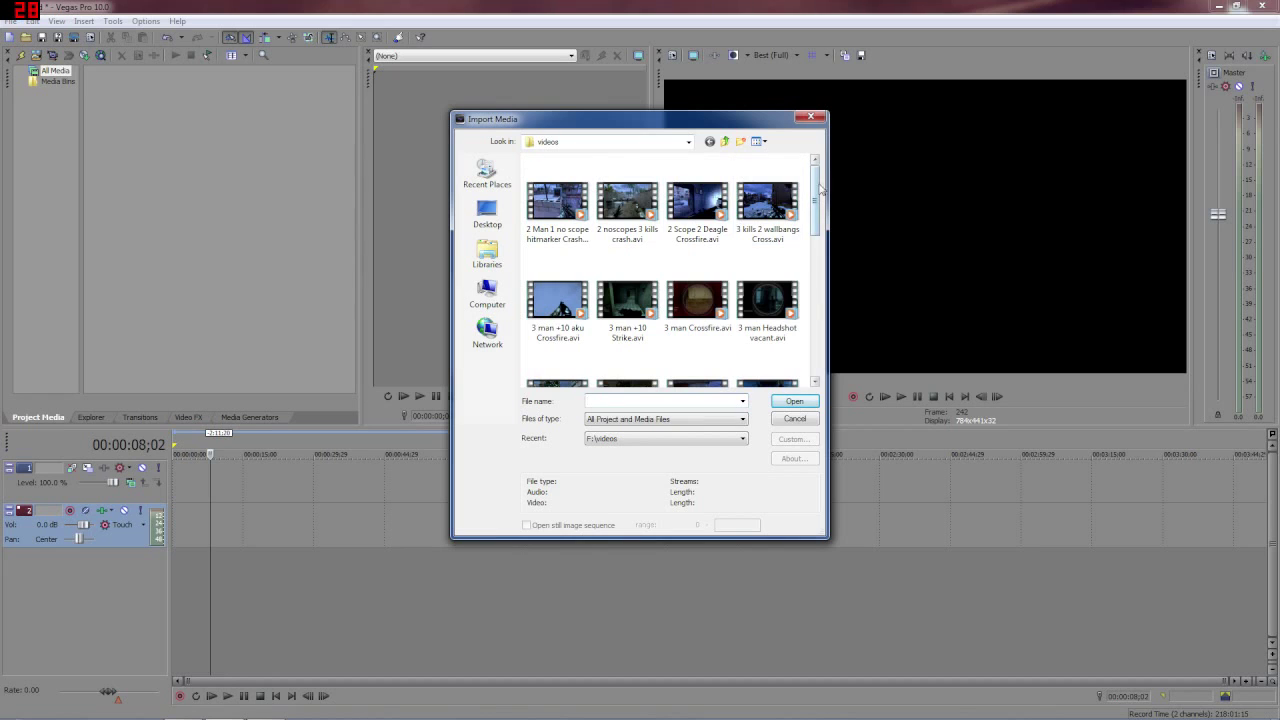
pyautogui.moveTo(817, 190); pyautogui.dragTo(826, 310)
pyautogui.scroll(5, 818, 290)
pyautogui.click(688, 141)
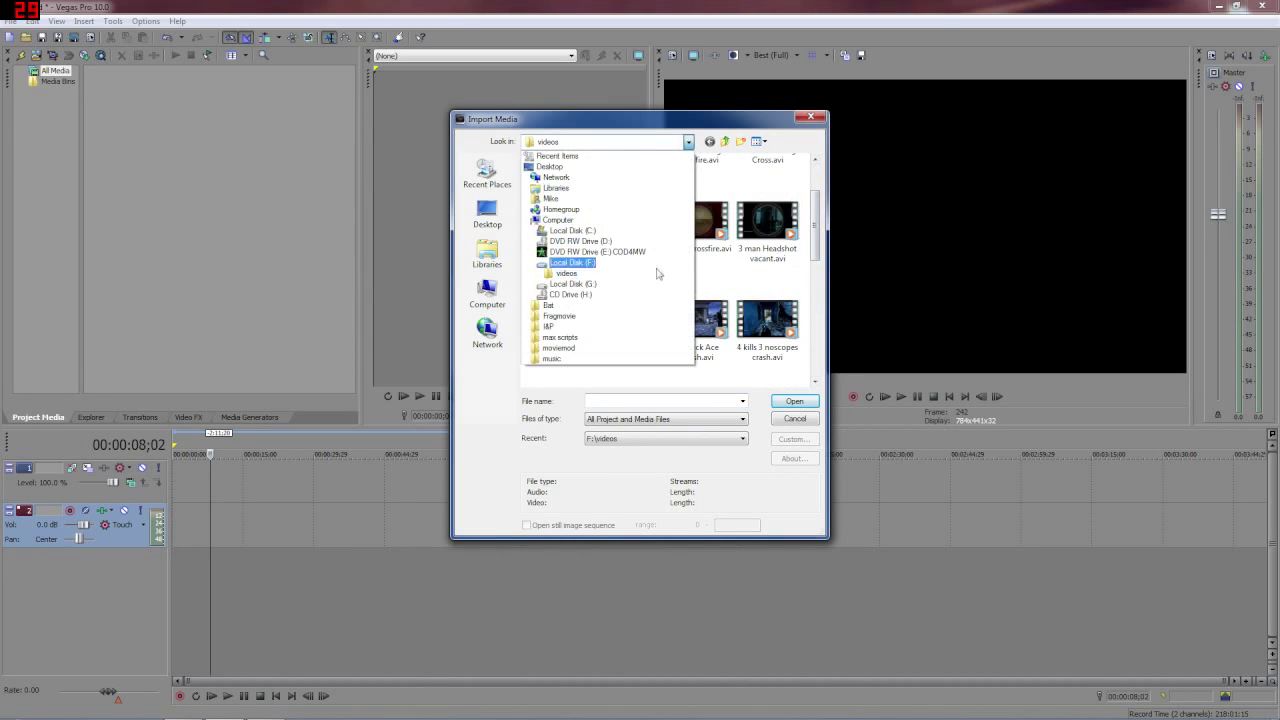
pyautogui.click(605, 264)
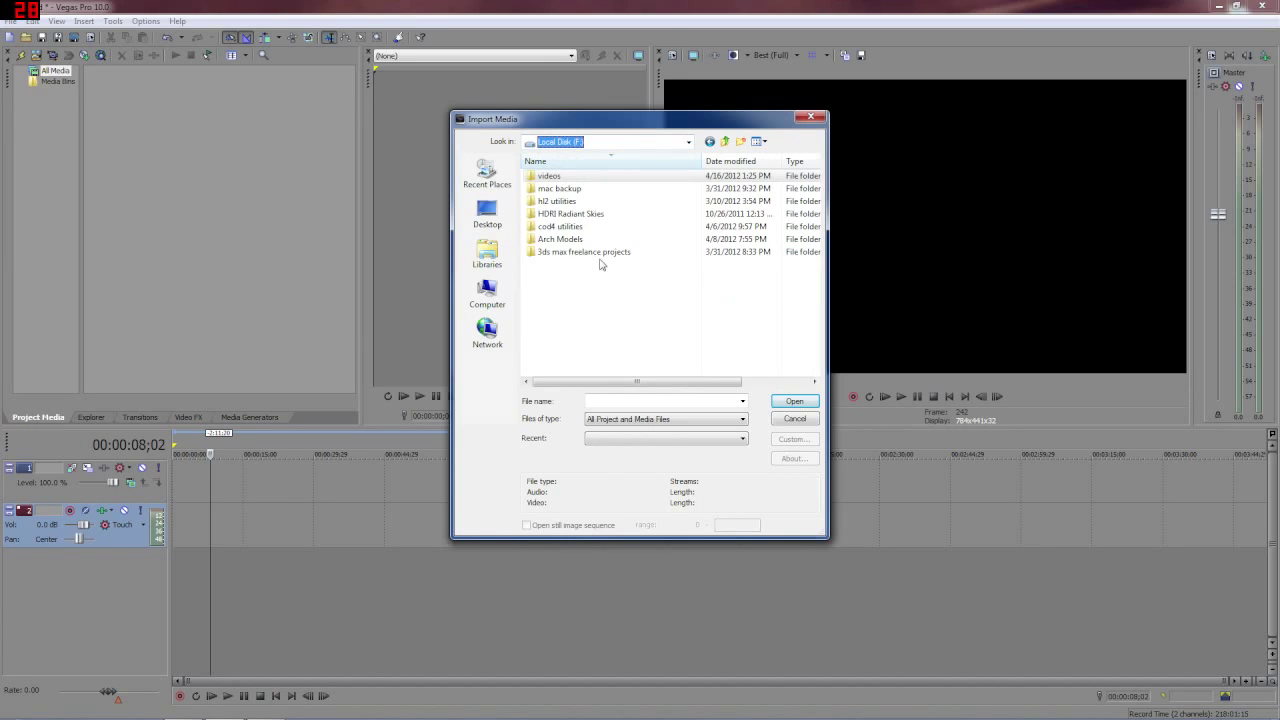
pyautogui.doubleClick(601, 252)
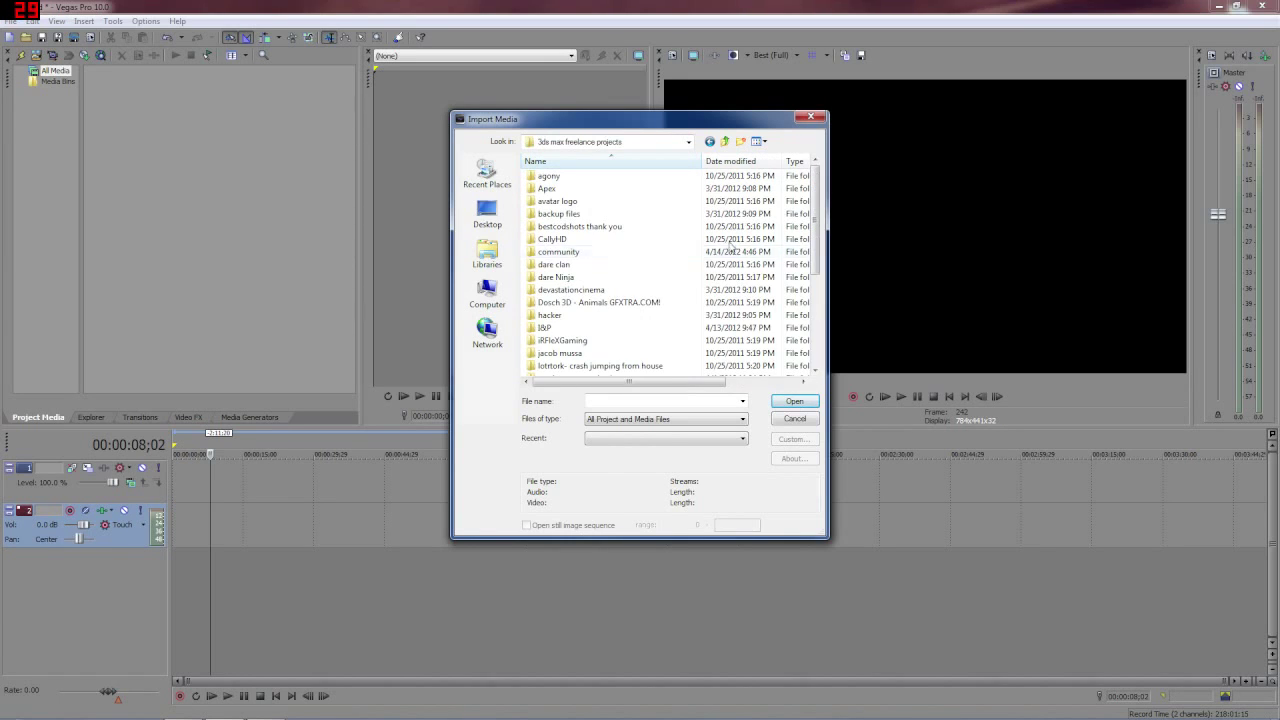
pyautogui.moveTo(817, 213); pyautogui.dragTo(814, 283)
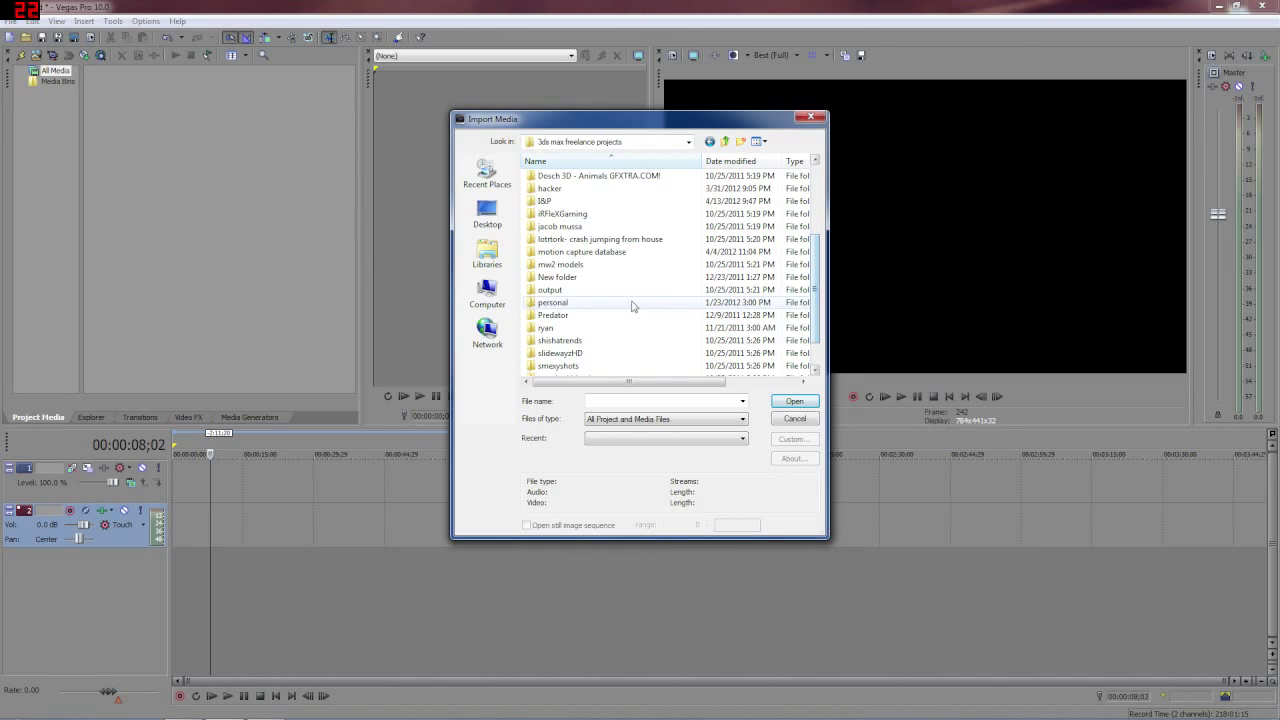
pyautogui.scroll(3, 636, 294)
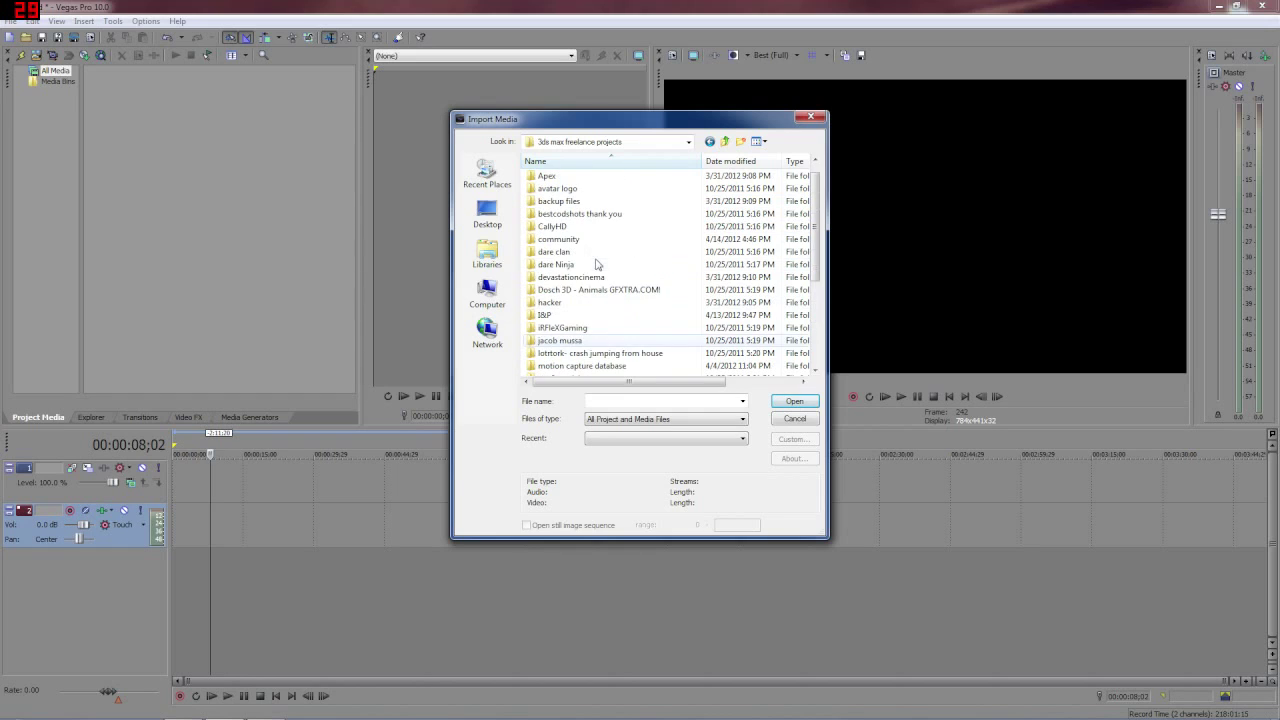
pyautogui.doubleClick(565, 239)
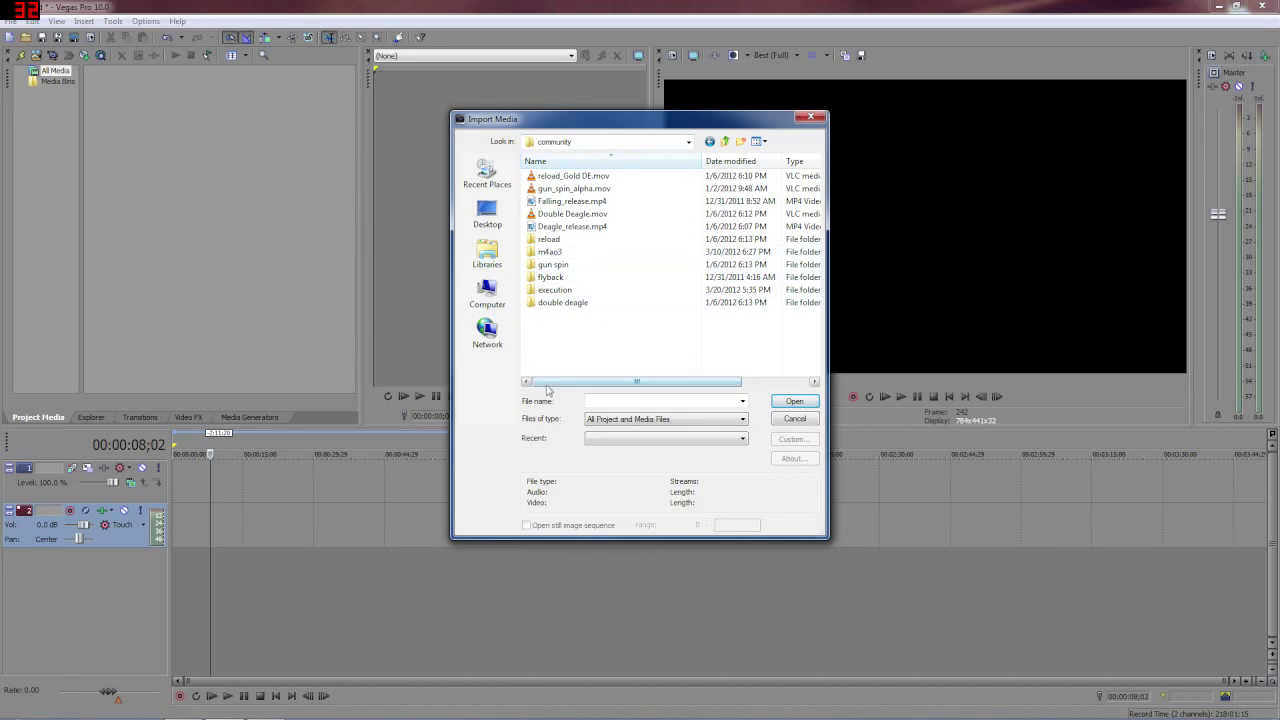
pyautogui.doubleClick(585, 255)
pyautogui.doubleClick(694, 215)
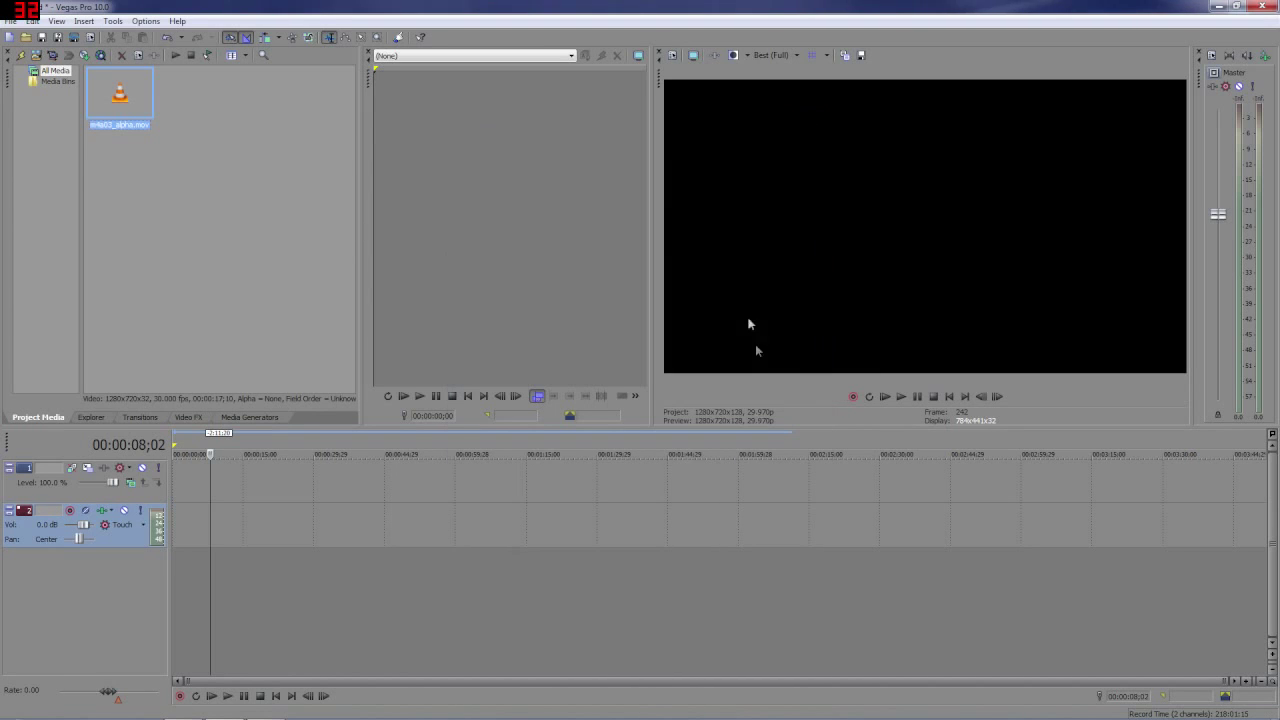
# - Place m4a03_alpha.mov at the start of video track 1 and show Media Generators
pyautogui.moveTo(120, 92); pyautogui.dragTo(178, 478)
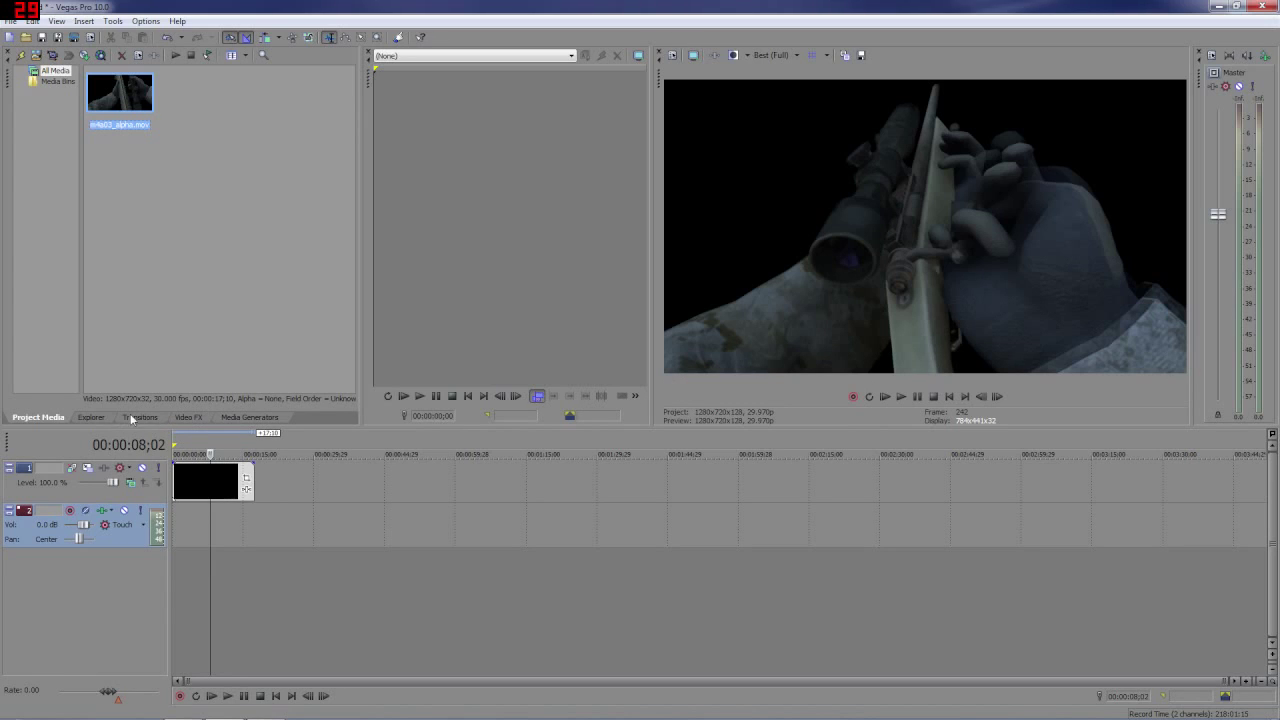
pyautogui.click(240, 418)
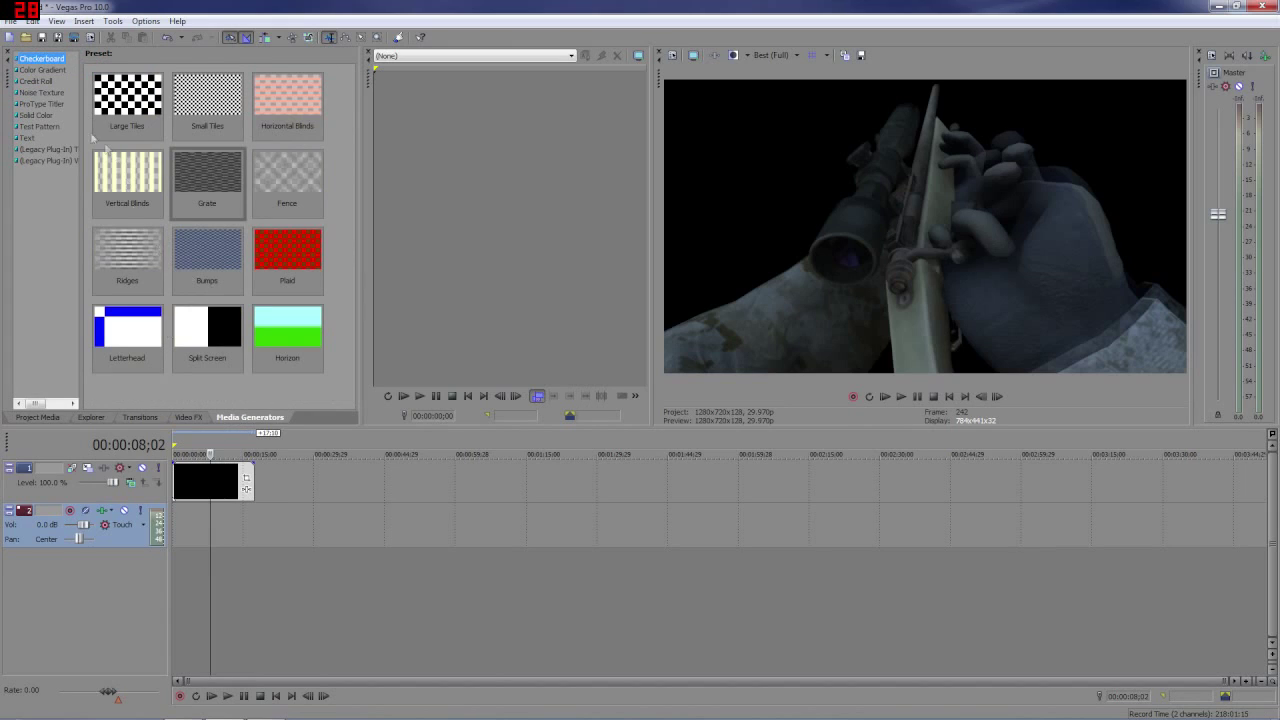
# - Add a Cyan Solid Color generator clip on a new bottom video track
pyautogui.click(35, 115)
pyautogui.moveTo(128, 180); pyautogui.dragTo(137, 110)
pyautogui.moveTo(207, 258); pyautogui.dragTo(175, 575)
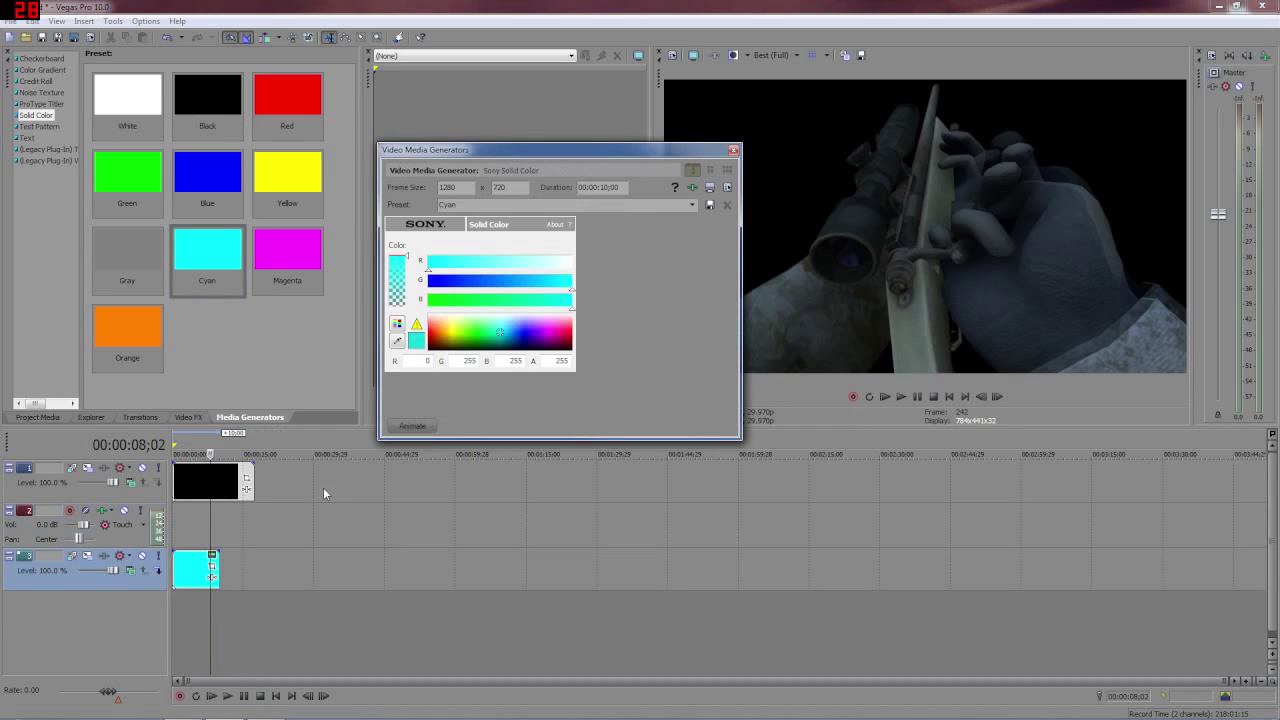
pyautogui.click(733, 150)
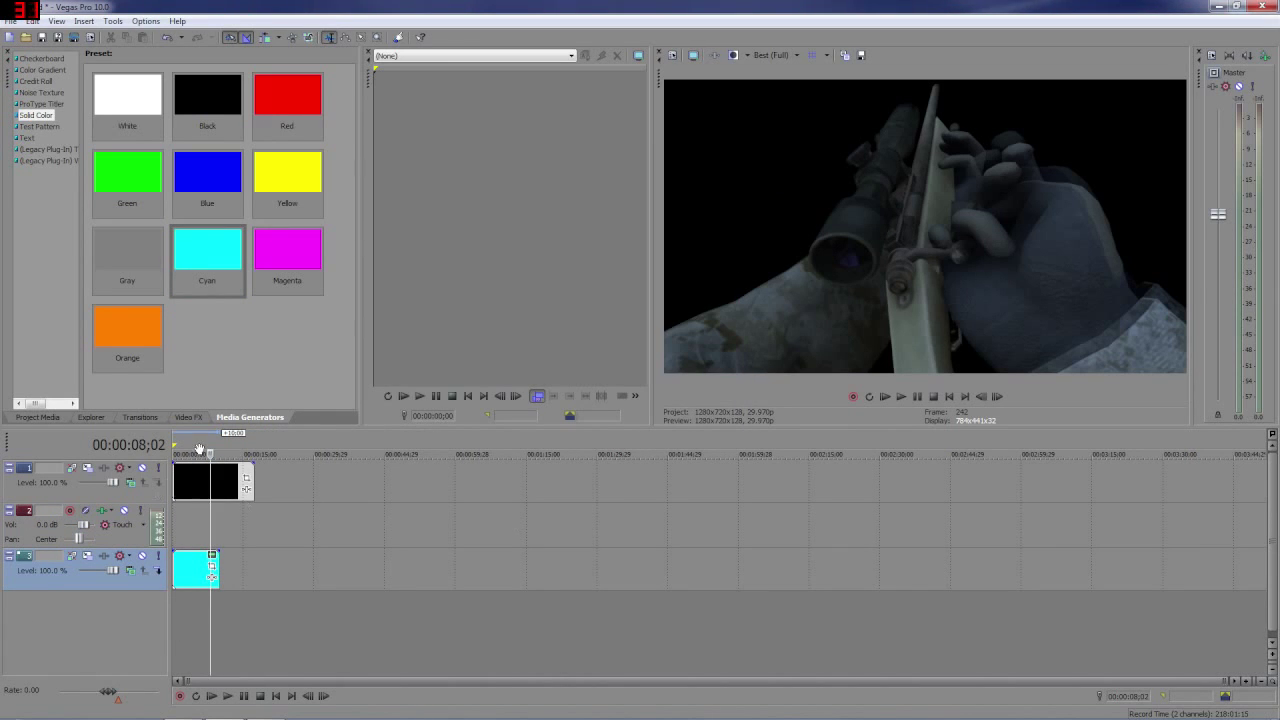
pyautogui.moveTo(193, 444)
pyautogui.mouseDown()
pyautogui.moveTo(209, 444)
pyautogui.moveTo(186, 444)
pyautogui.mouseUp()
pyautogui.click(42, 417)
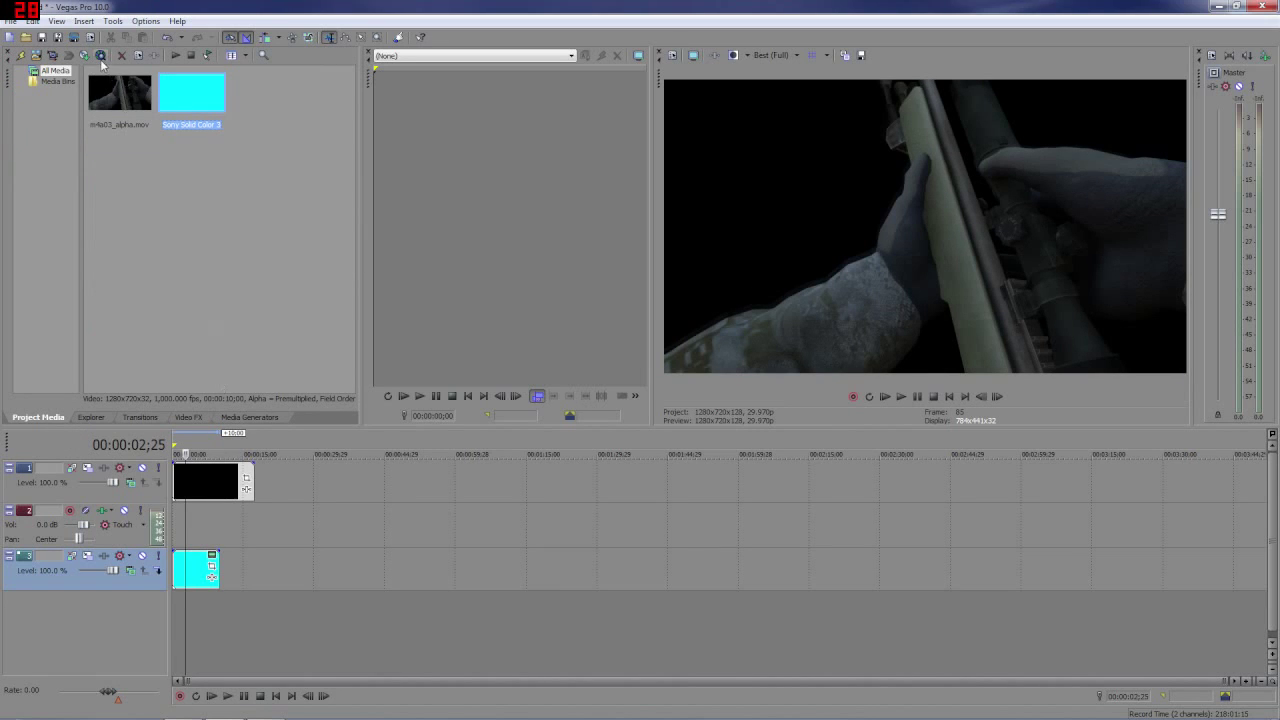
# - Set the m4a03_alpha.mov media's alpha channel to Straight (unmatted) in its Properties
pyautogui.click(117, 103)
pyautogui.rightClick(117, 100)
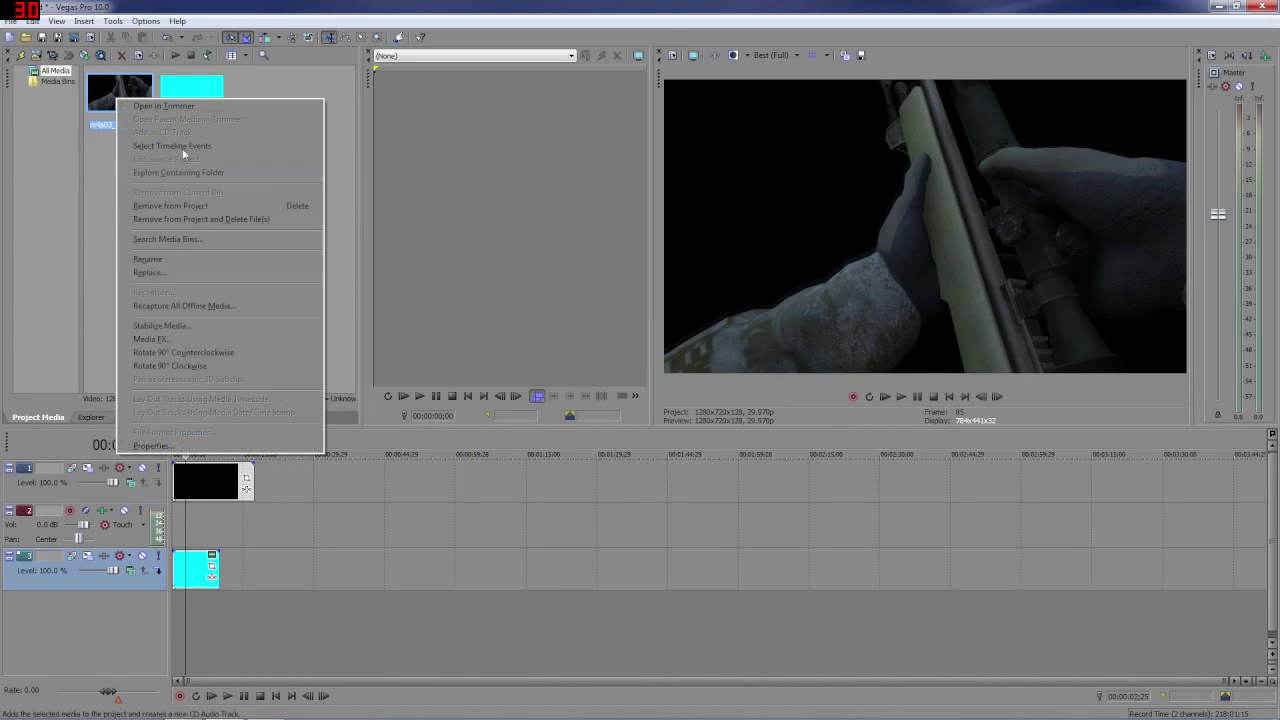
pyautogui.click(203, 446)
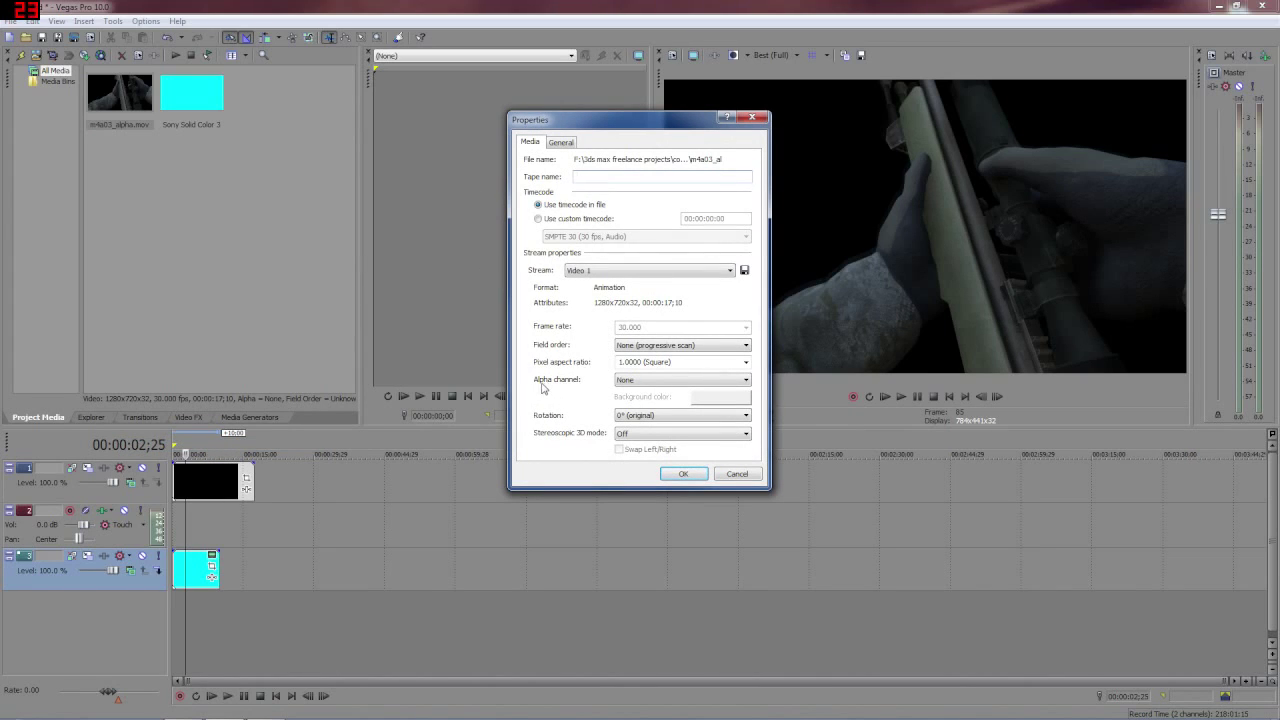
pyautogui.click(637, 383)
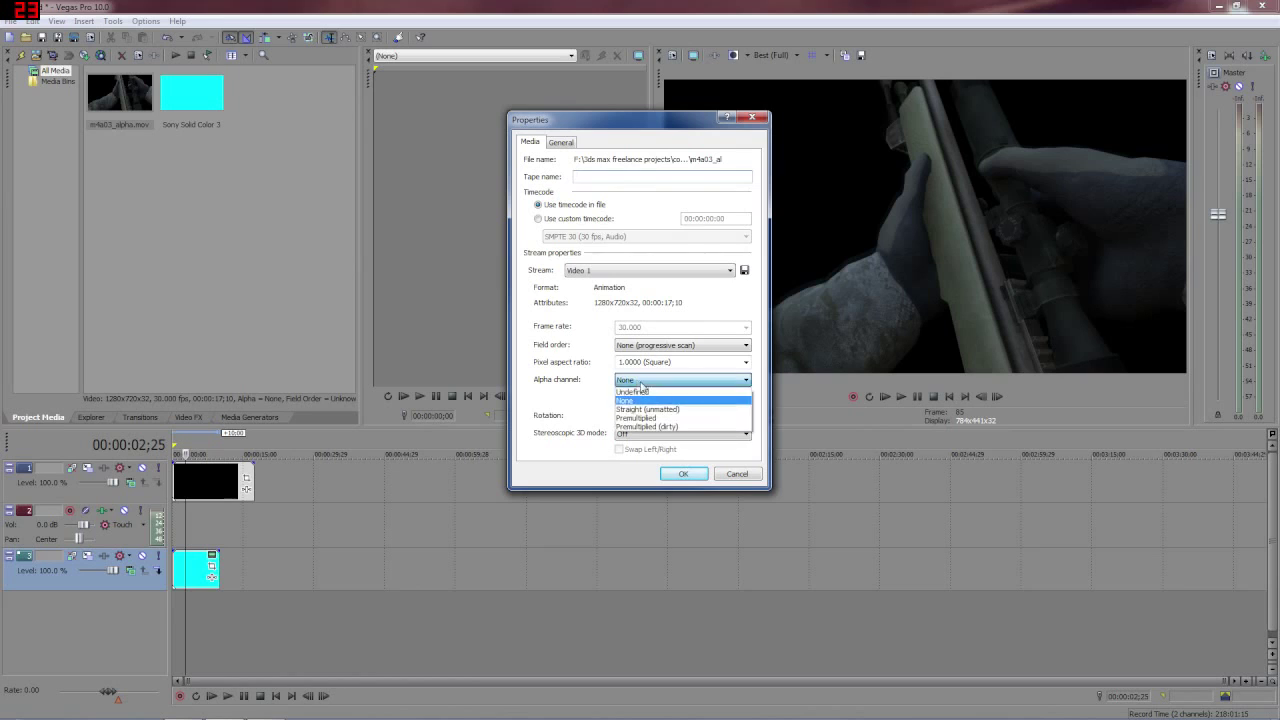
pyautogui.click(697, 410)
pyautogui.click(684, 474)
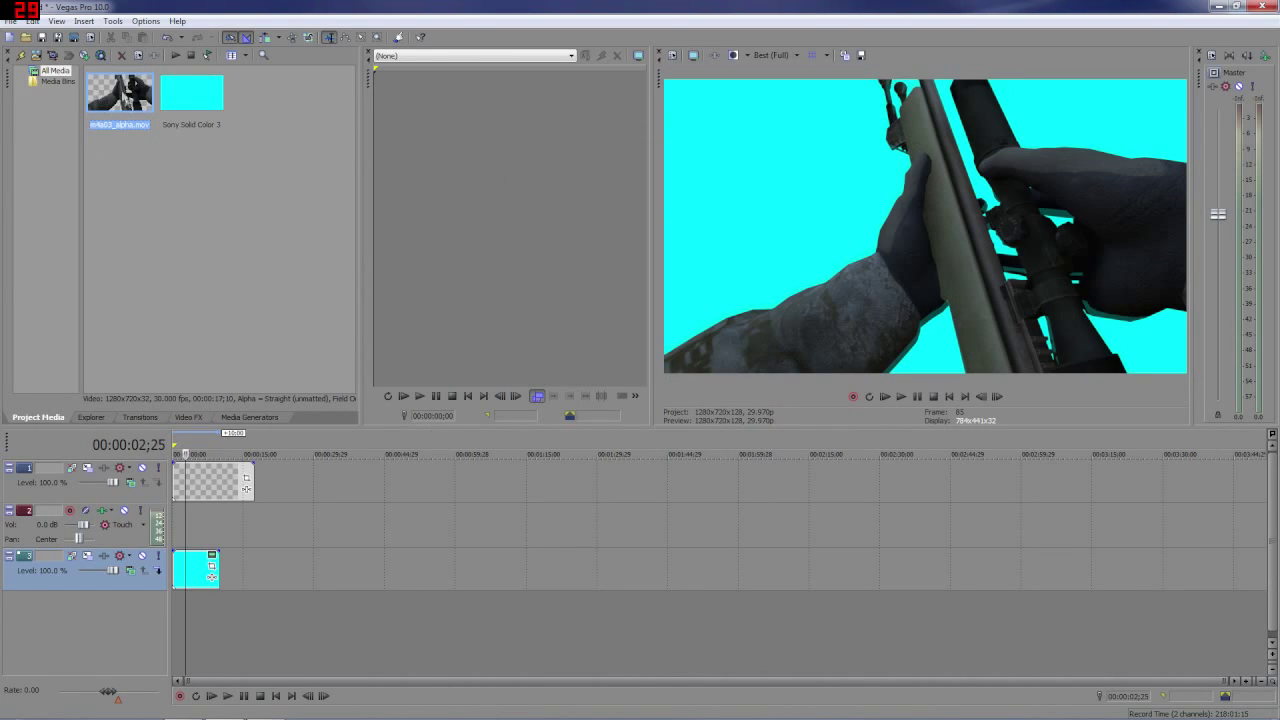
pyautogui.rightClick(125, 104)
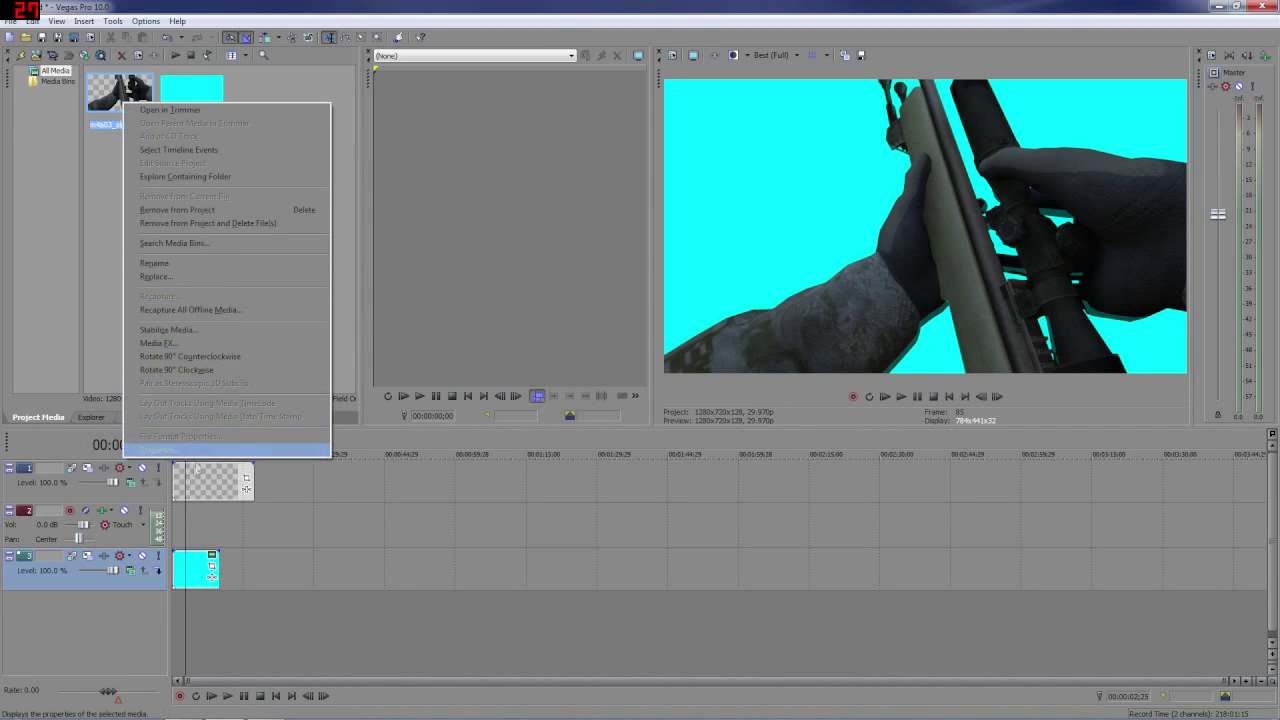
# - Review the m4a03_alpha.mov file's General properties and cancel without changes
pyautogui.click(180, 451)
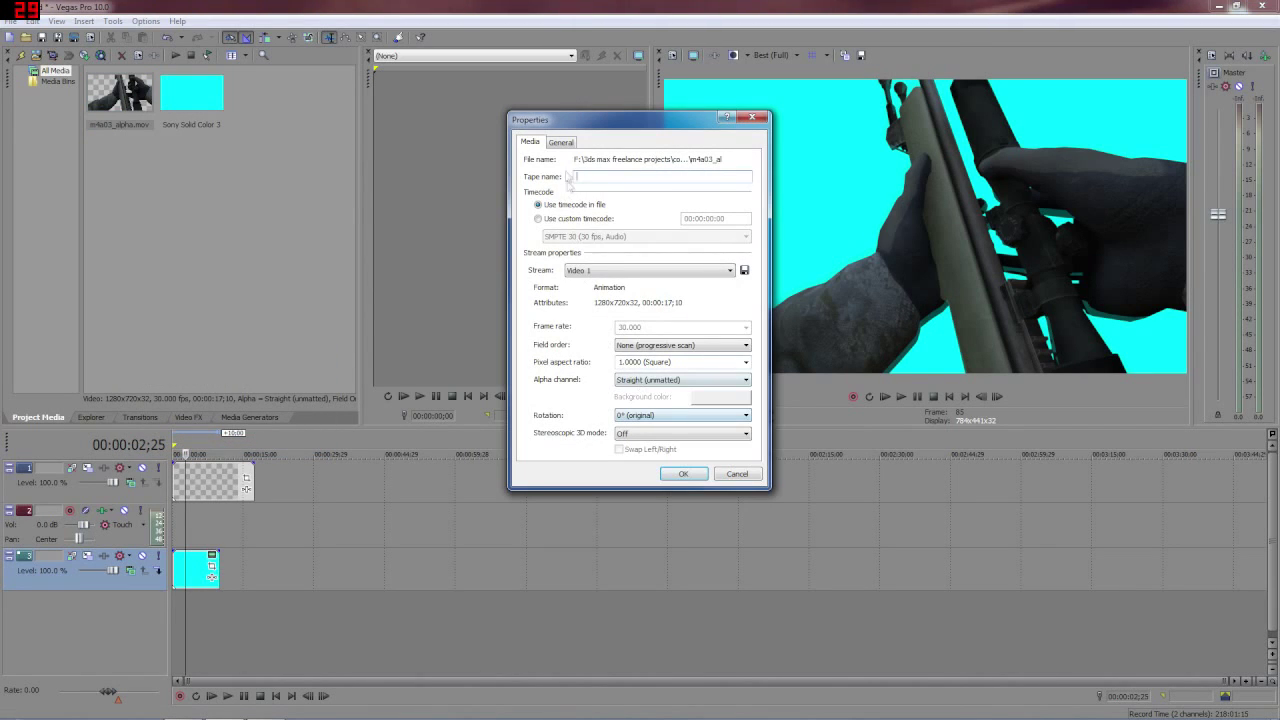
pyautogui.click(549, 145)
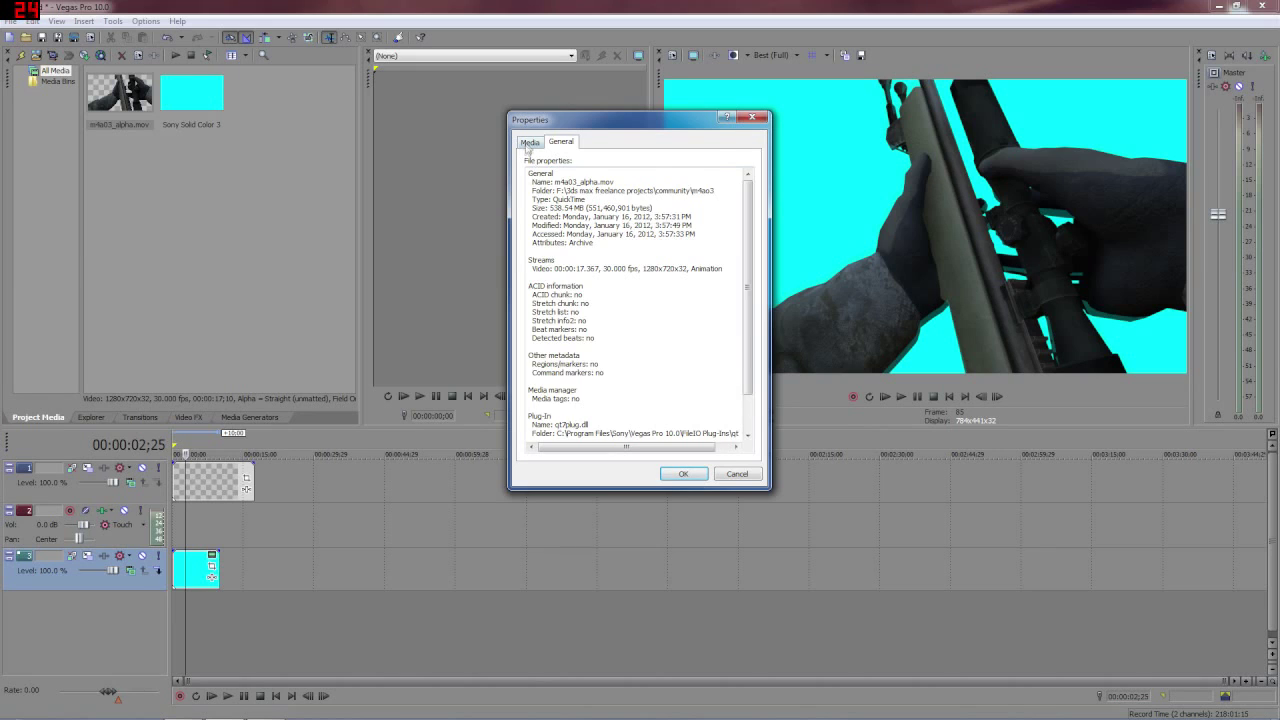
pyautogui.click(525, 145)
# - Enable Disable resample in the track 1 alpha clip's event properties
pyautogui.click(730, 473)
pyautogui.click(205, 480)
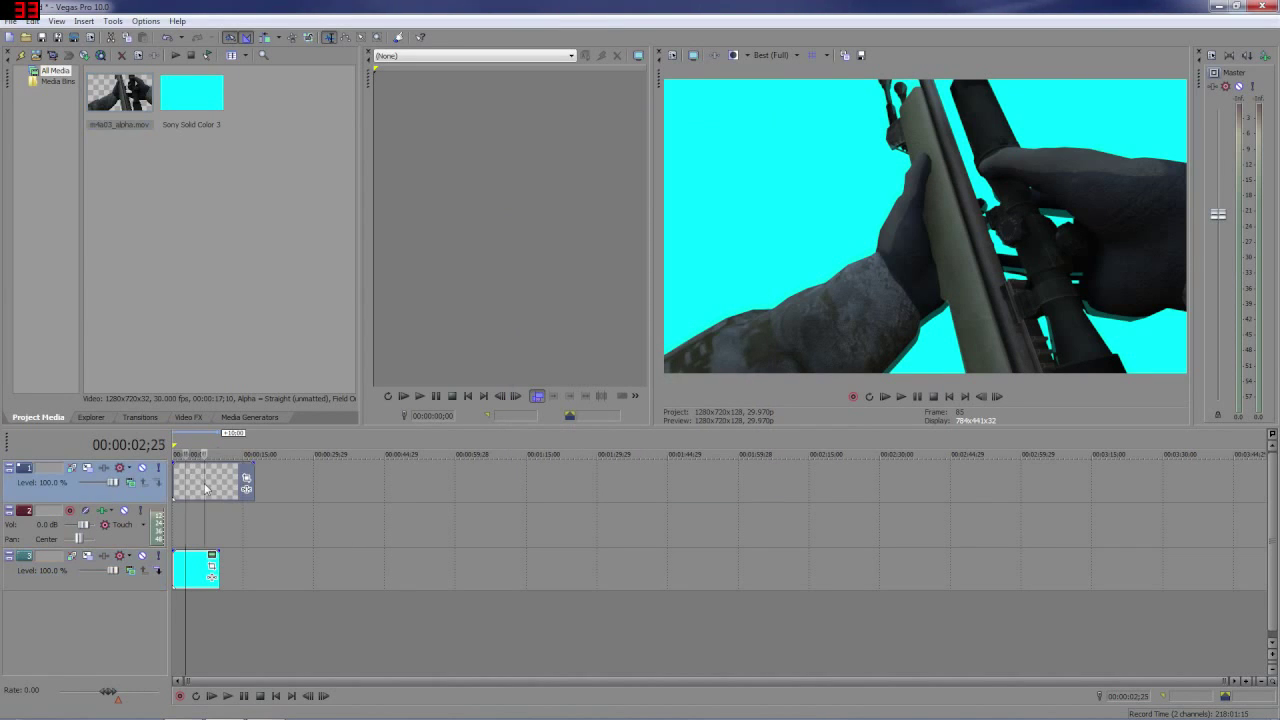
pyautogui.rightClick(205, 480)
pyautogui.click(286, 471)
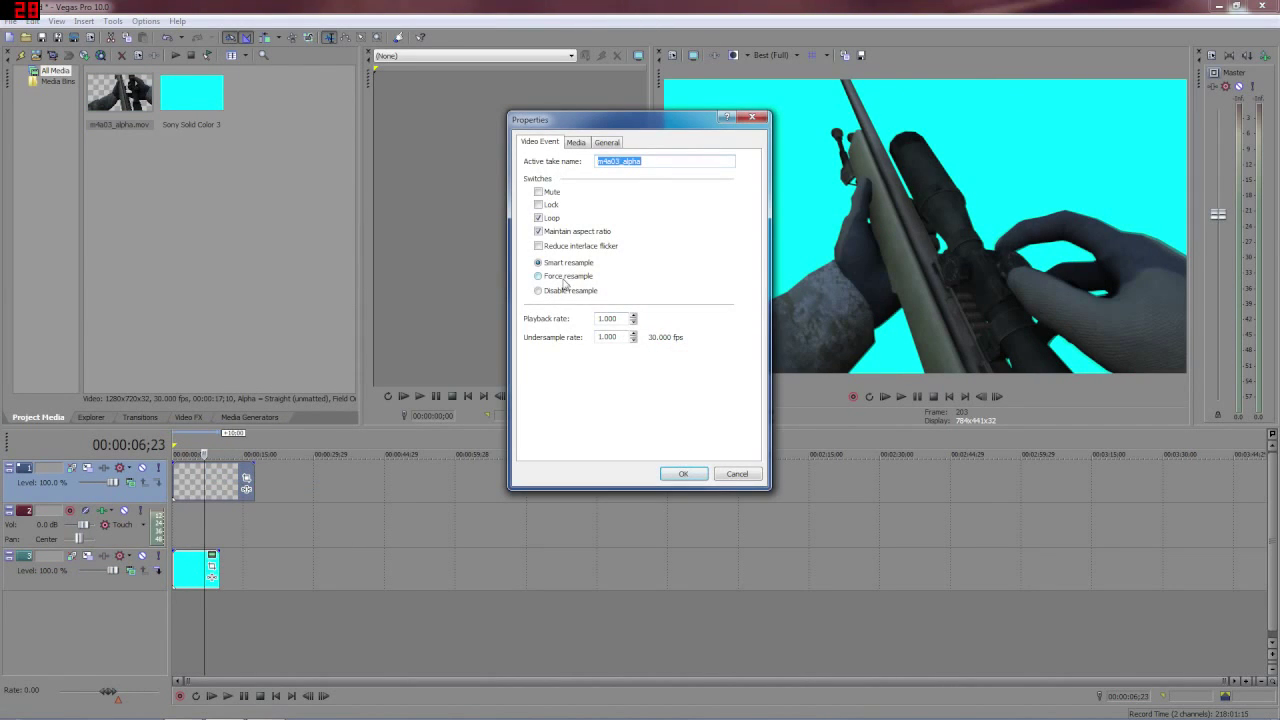
pyautogui.click(568, 290)
pyautogui.click(683, 474)
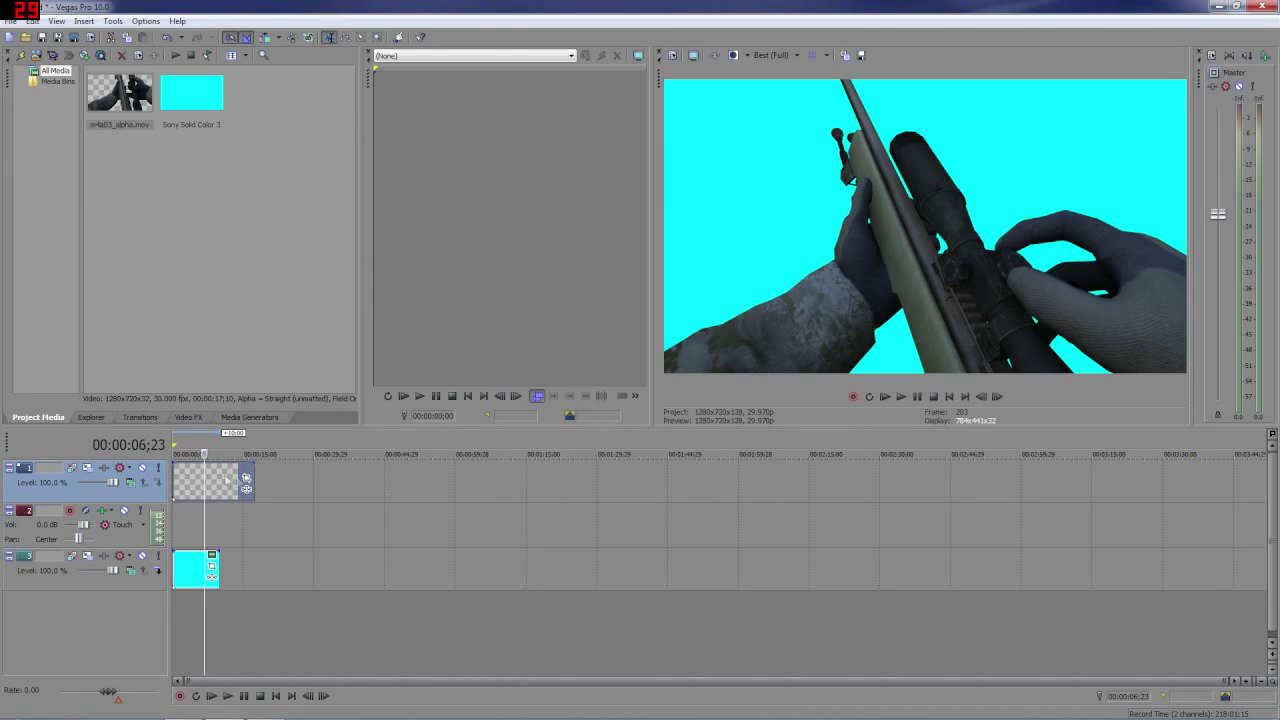
pyautogui.click(192, 446)
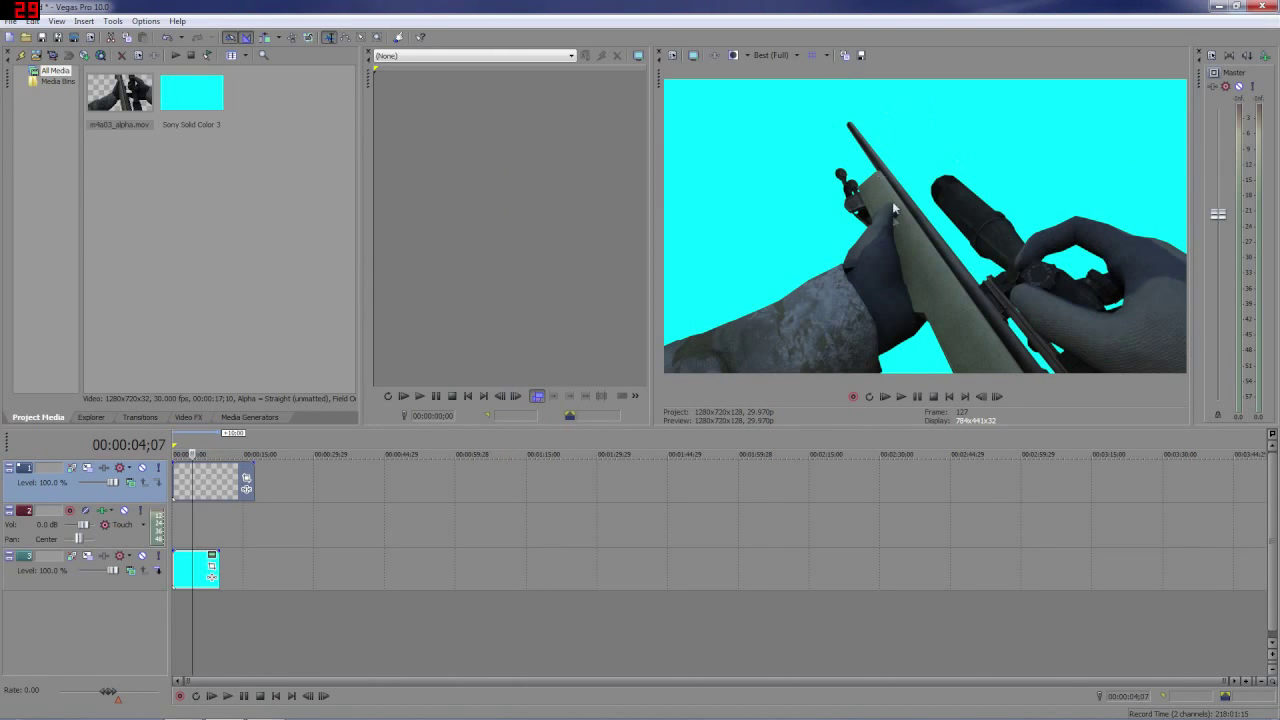
# - Keep Straight (unmatted) as m4a03_alpha.mov's alpha channel after reviewing the other modes
pyautogui.rightClick(103, 91)
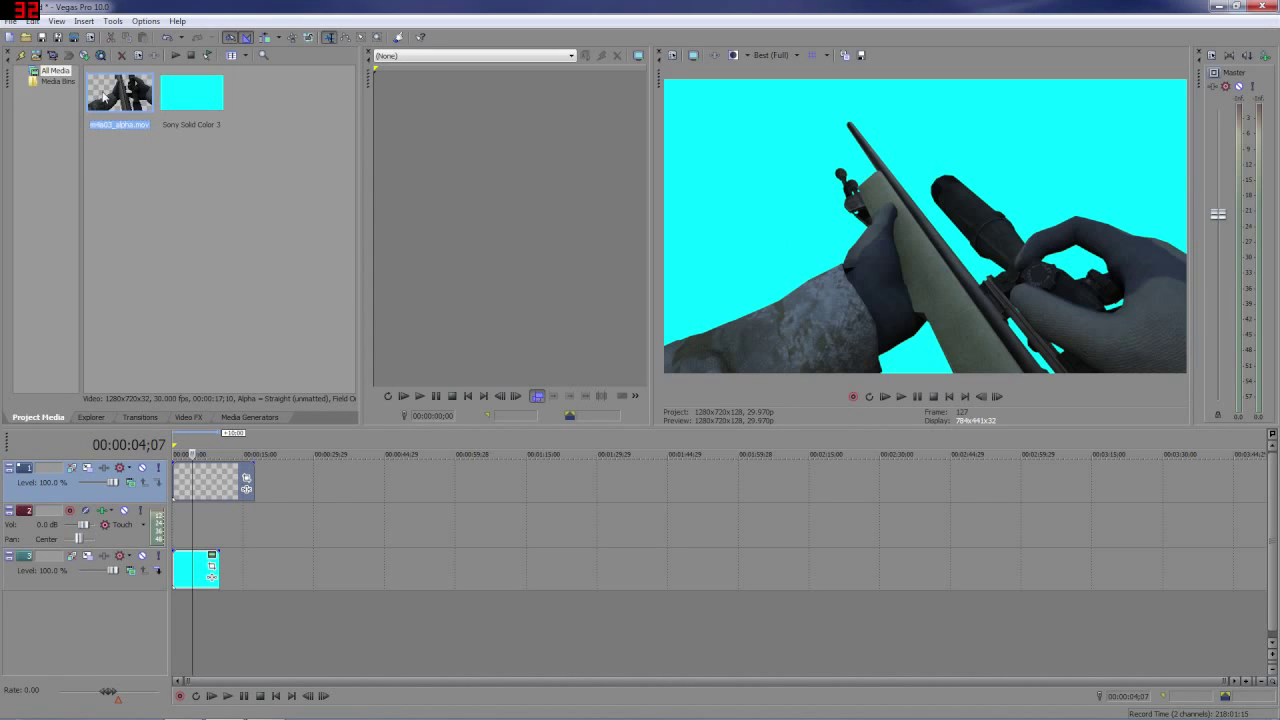
pyautogui.click(155, 443)
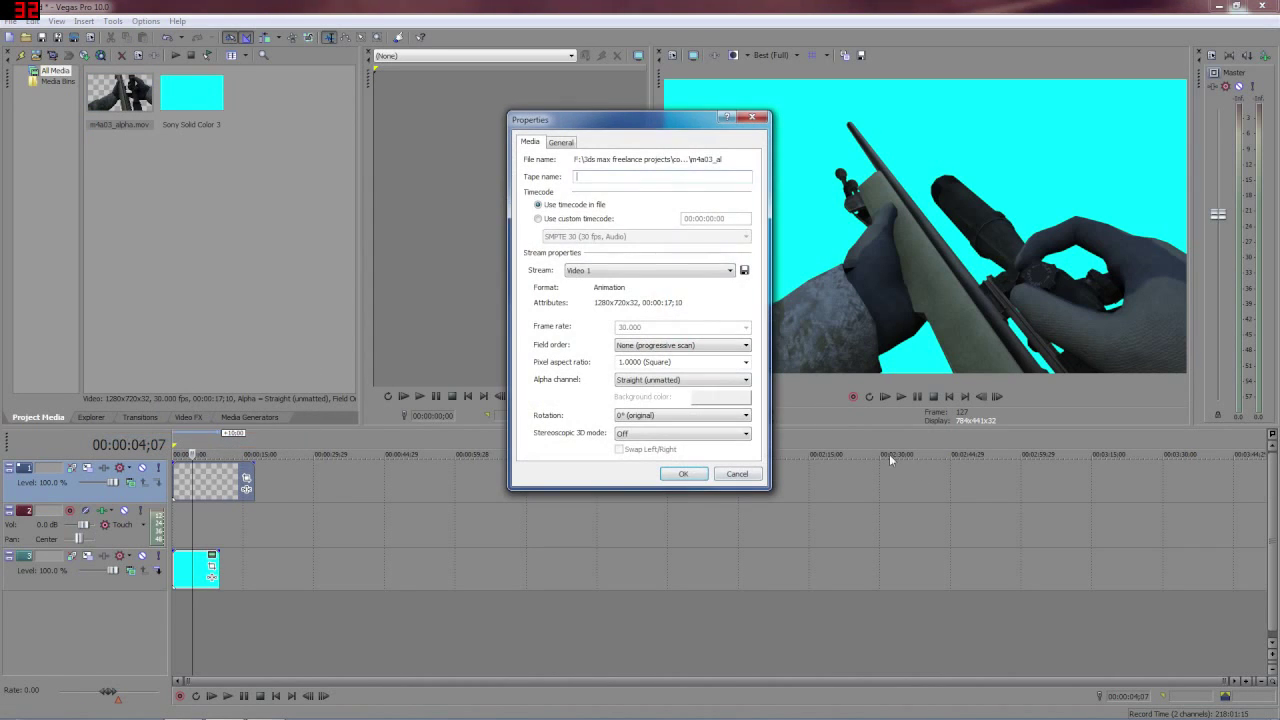
pyautogui.click(713, 381)
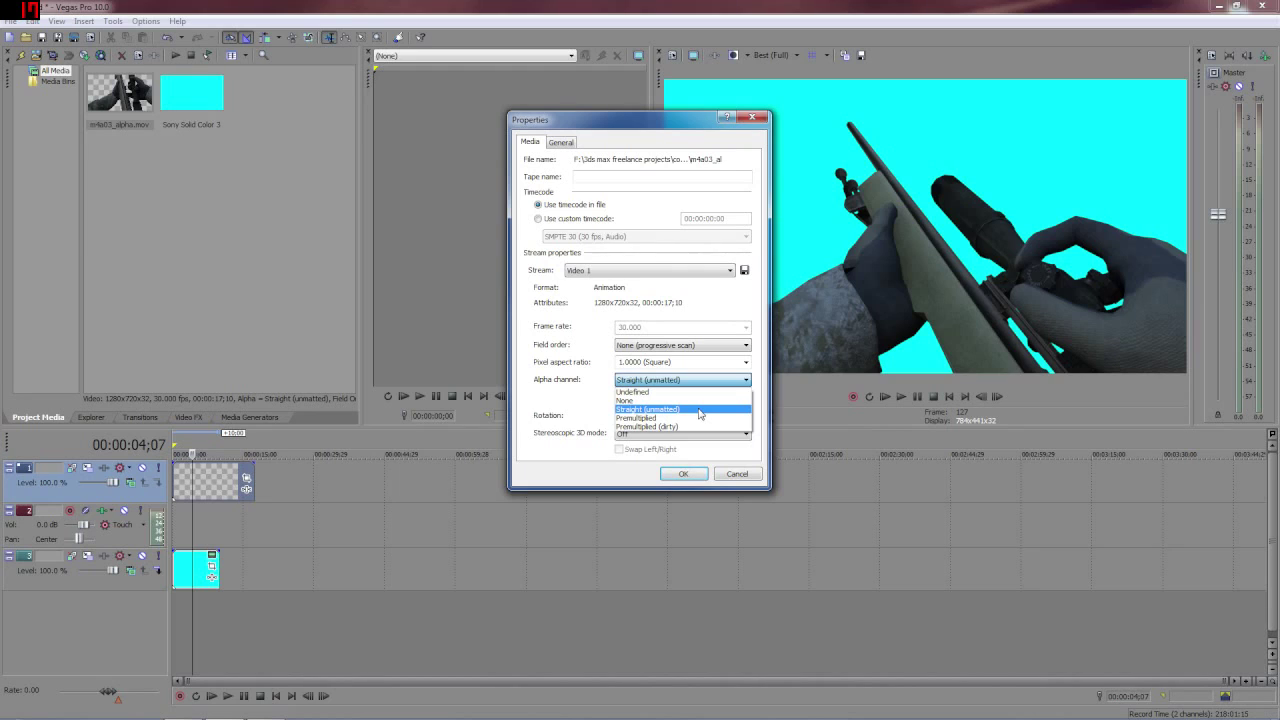
pyautogui.click(699, 413)
pyautogui.click(680, 474)
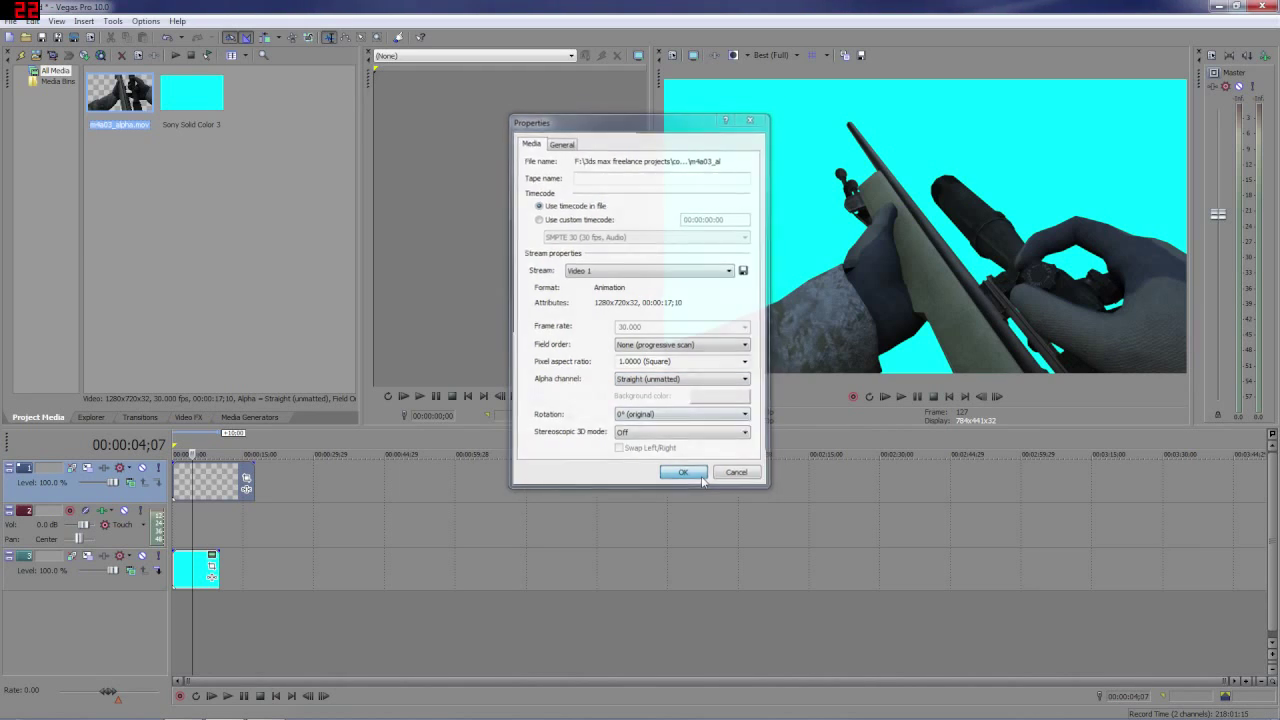
pyautogui.click(205, 442)
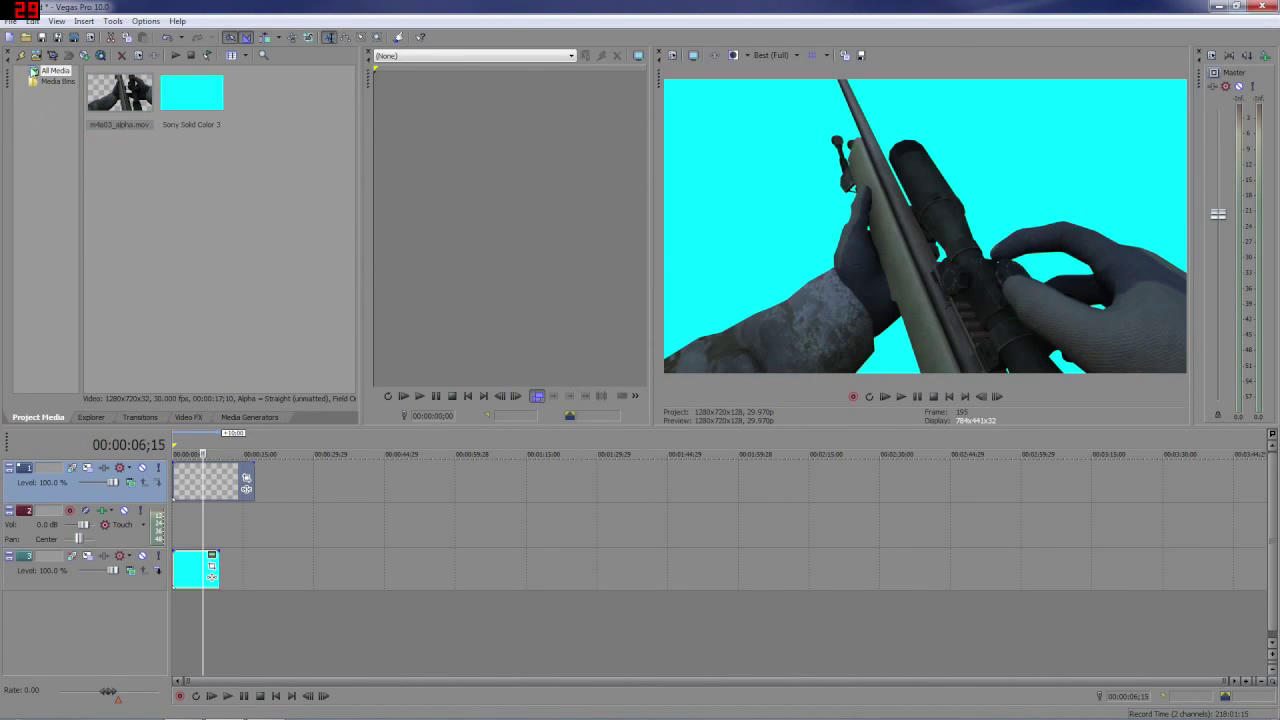
# - Import characters.mov from community\execution\renders and drop it onto track 1
pyautogui.click(10, 21)
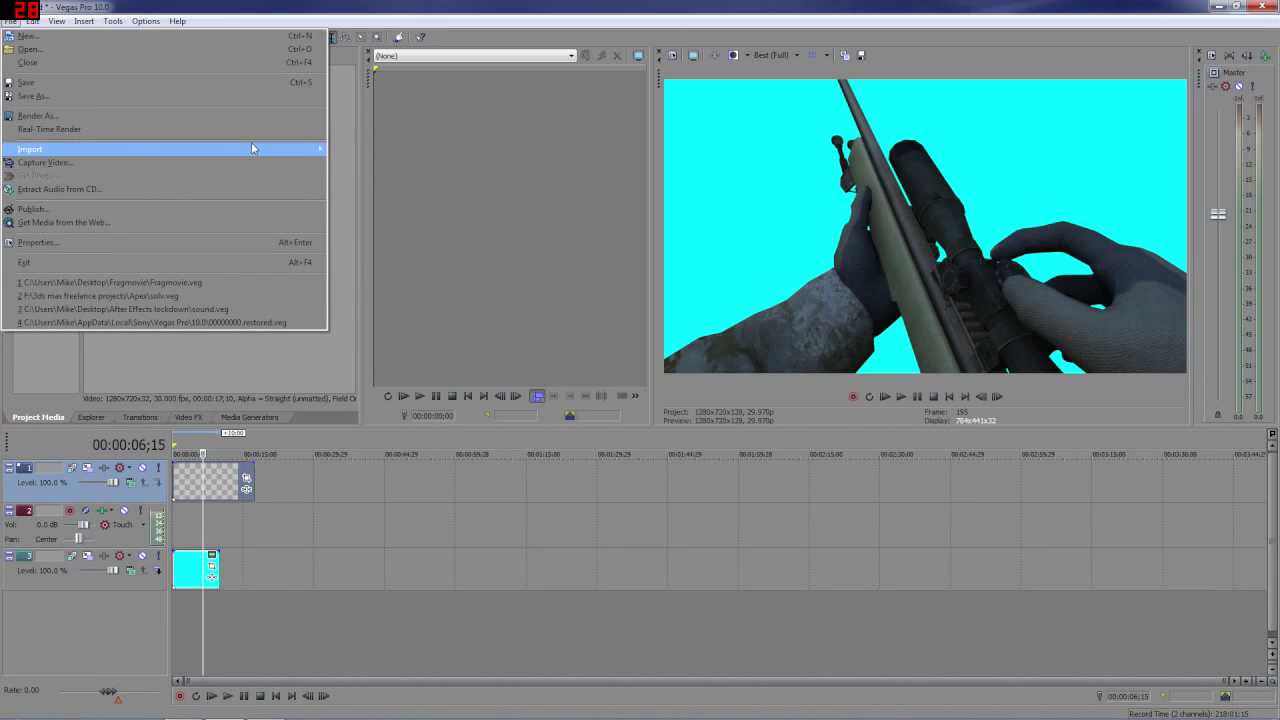
pyautogui.click(352, 149)
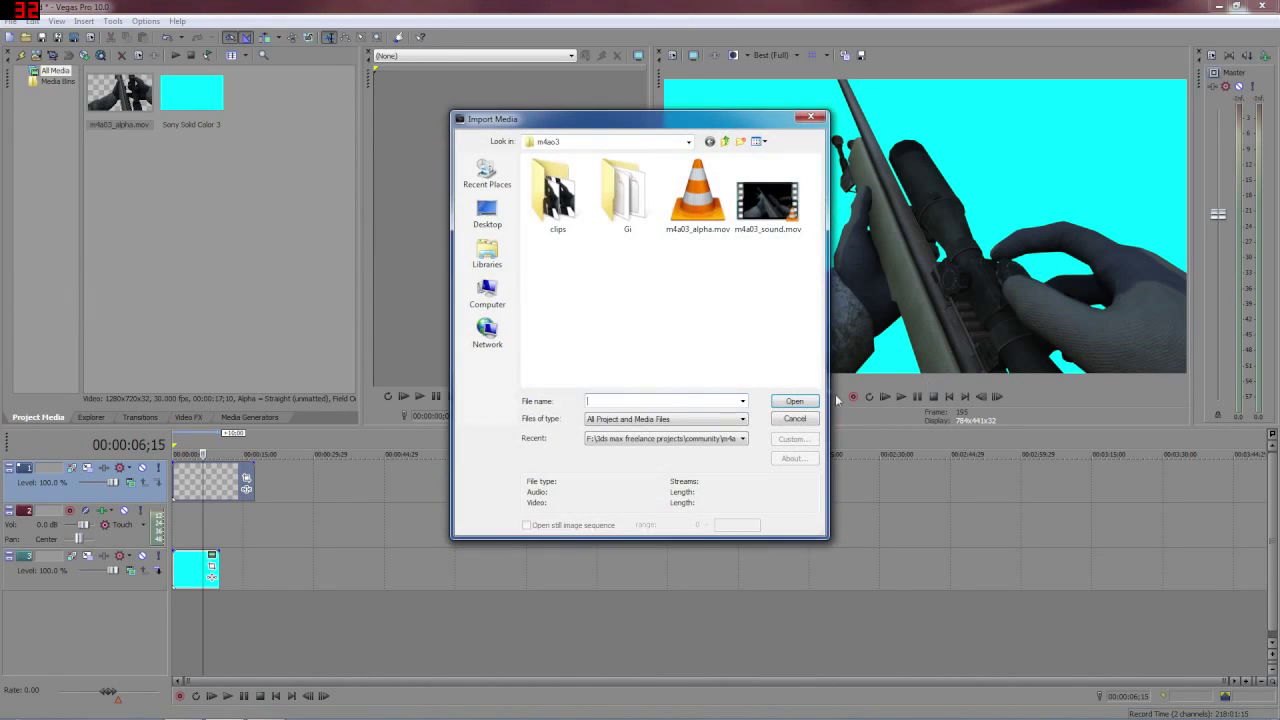
pyautogui.click(726, 142)
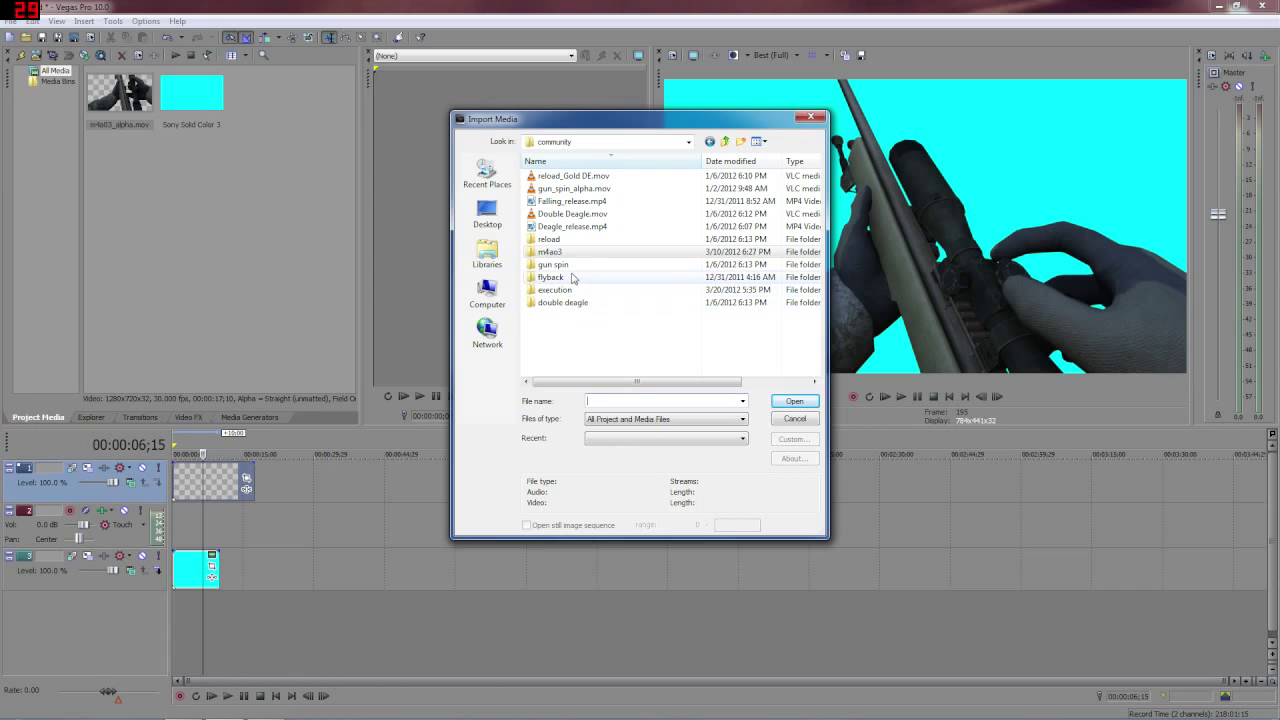
pyautogui.doubleClick(589, 291)
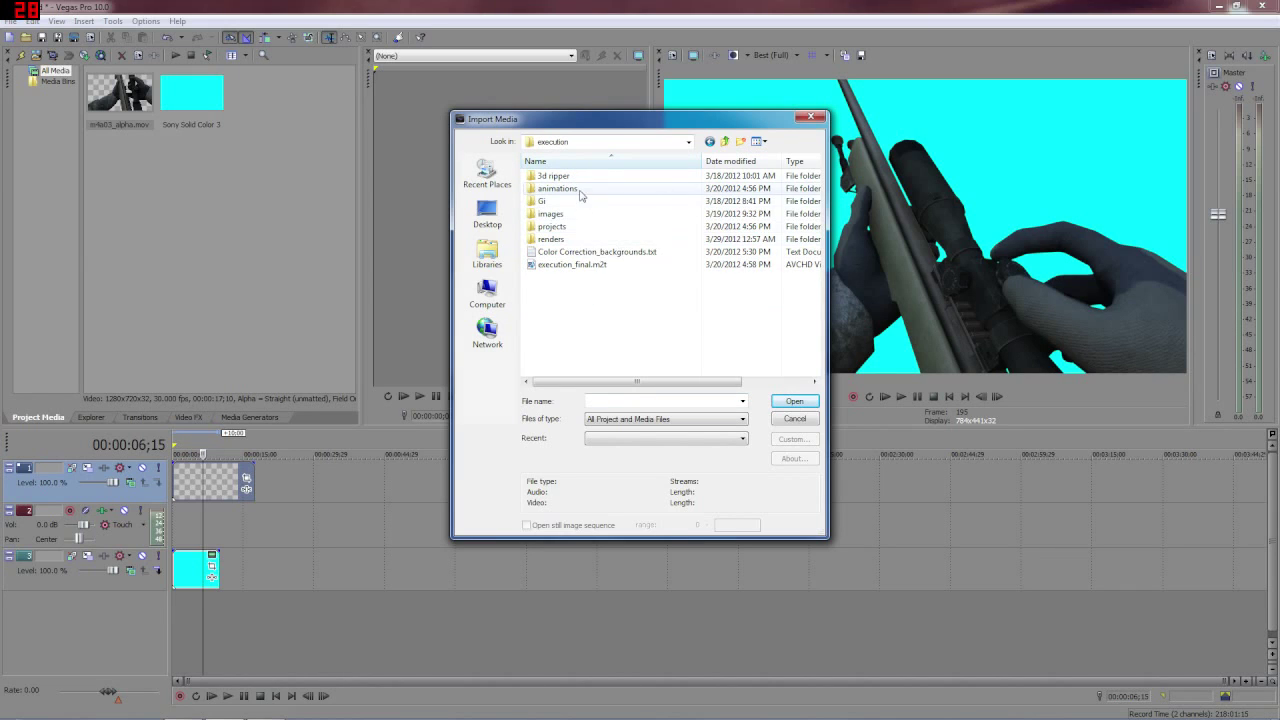
pyautogui.doubleClick(578, 243)
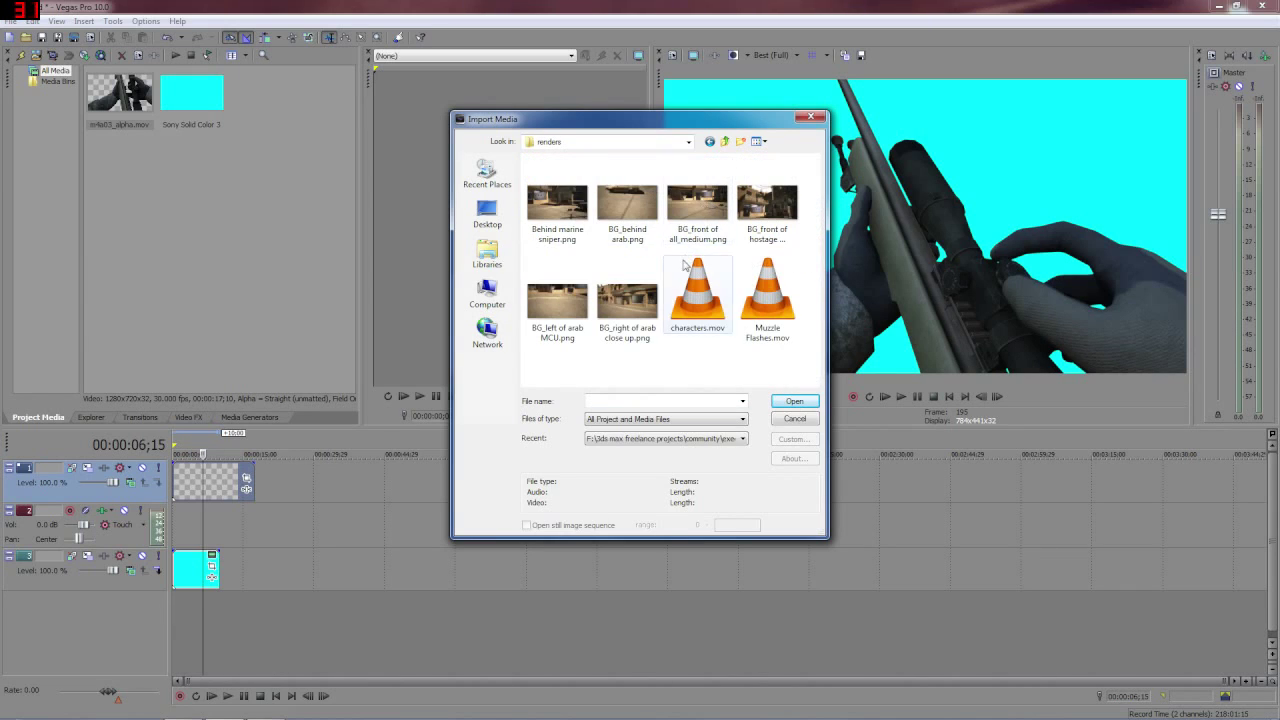
pyautogui.click(697, 295)
pyautogui.click(793, 405)
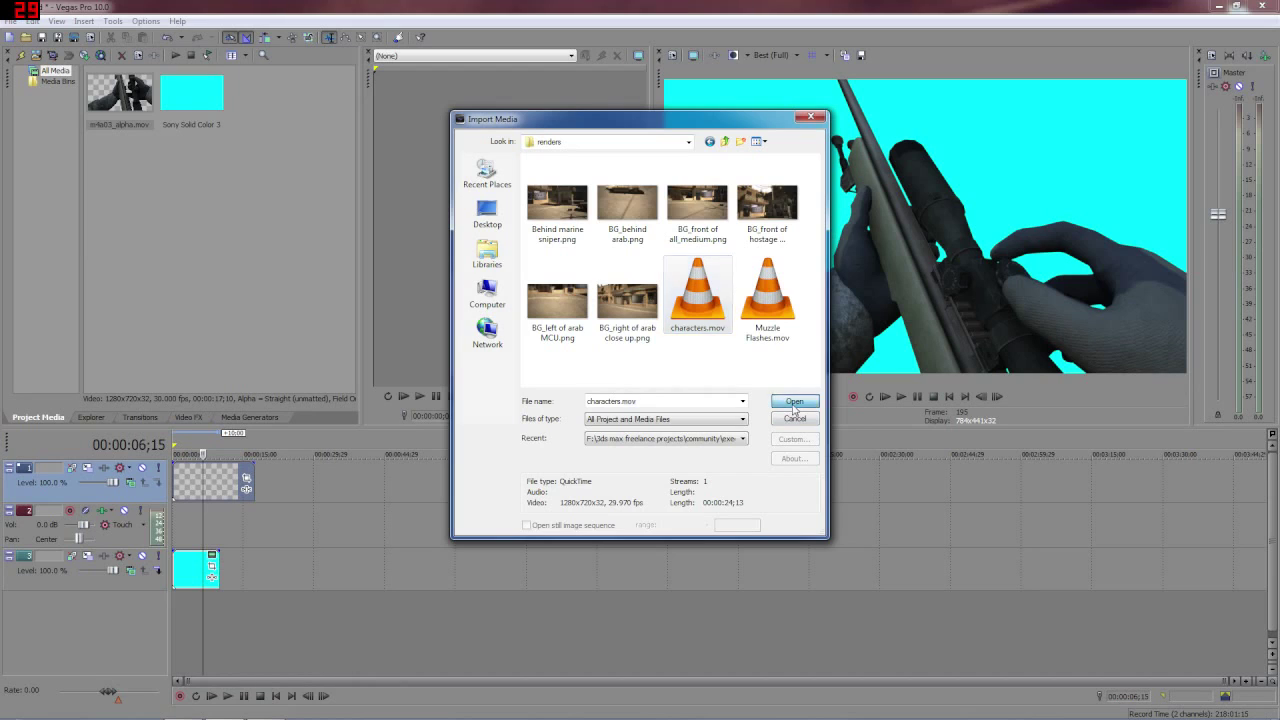
pyautogui.moveTo(98, 96); pyautogui.dragTo(217, 490)
pyautogui.click(195, 480)
# - Delete the rifle event and set characters.mov's alpha channel to Straight (unmatted)
pyautogui.press('Delete')
pyautogui.rightClick(229, 486)
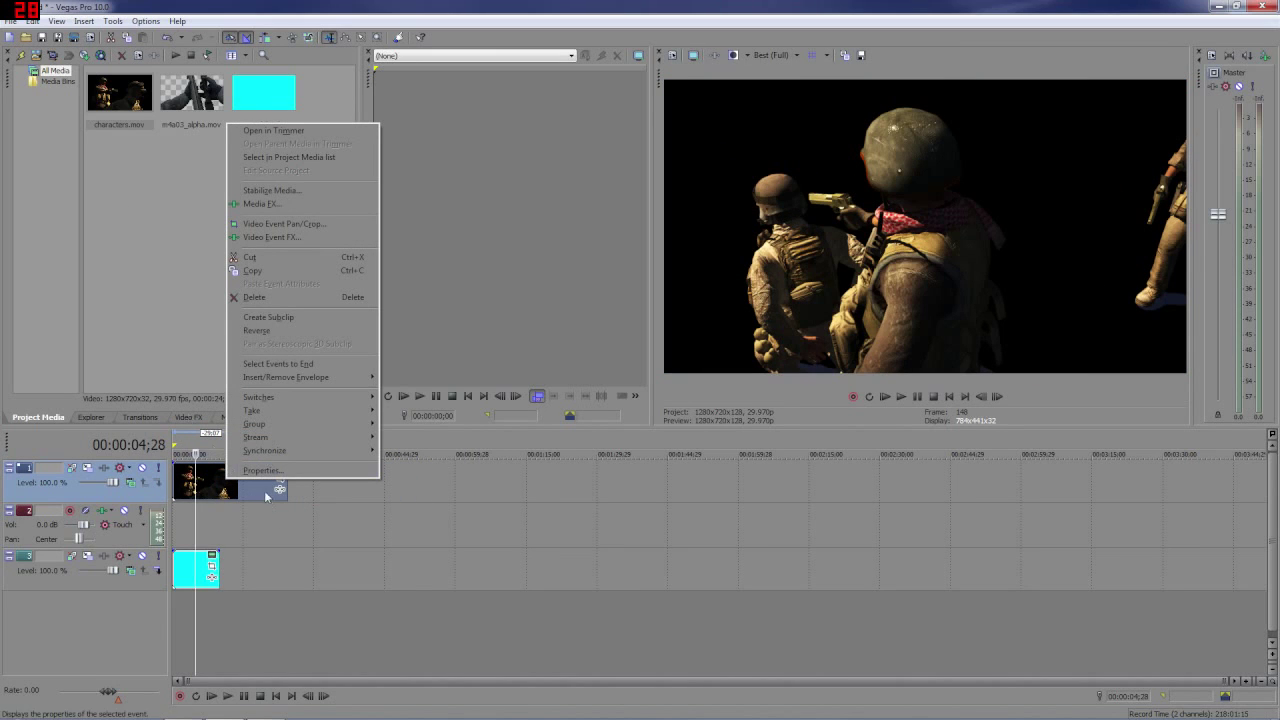
pyautogui.click(116, 100)
pyautogui.rightClick(114, 106)
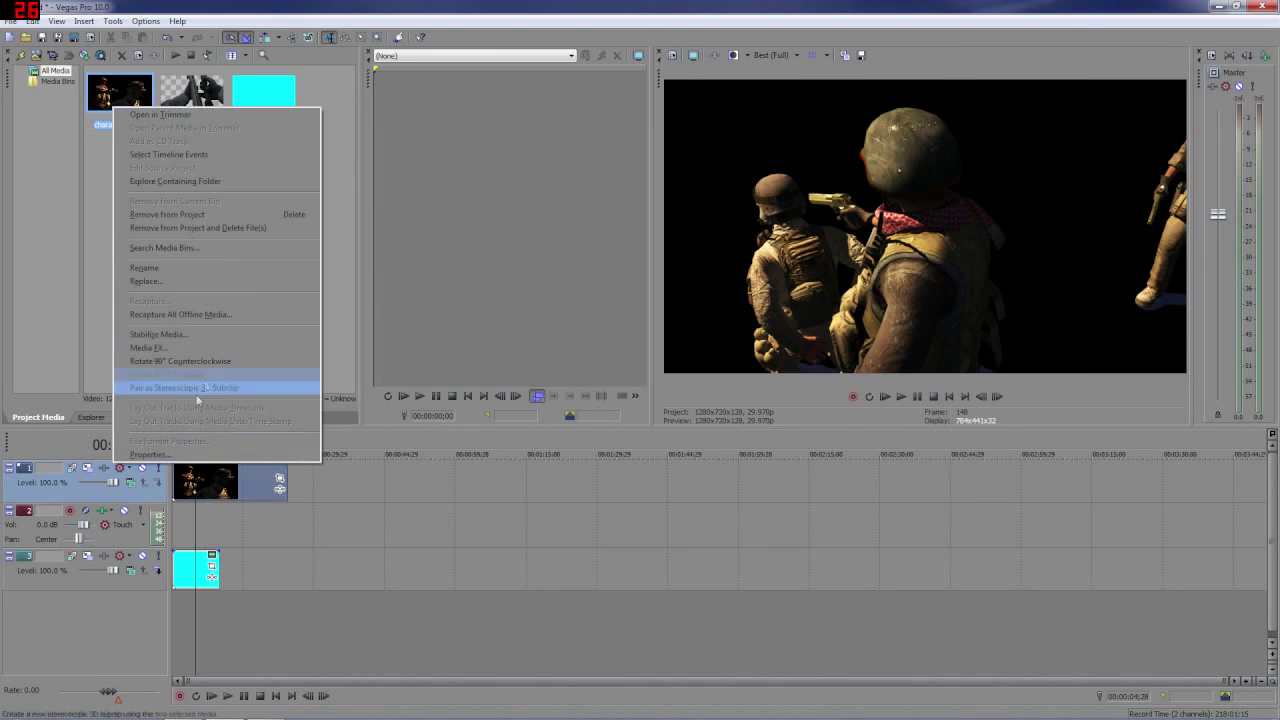
pyautogui.click(150, 454)
pyautogui.click(650, 381)
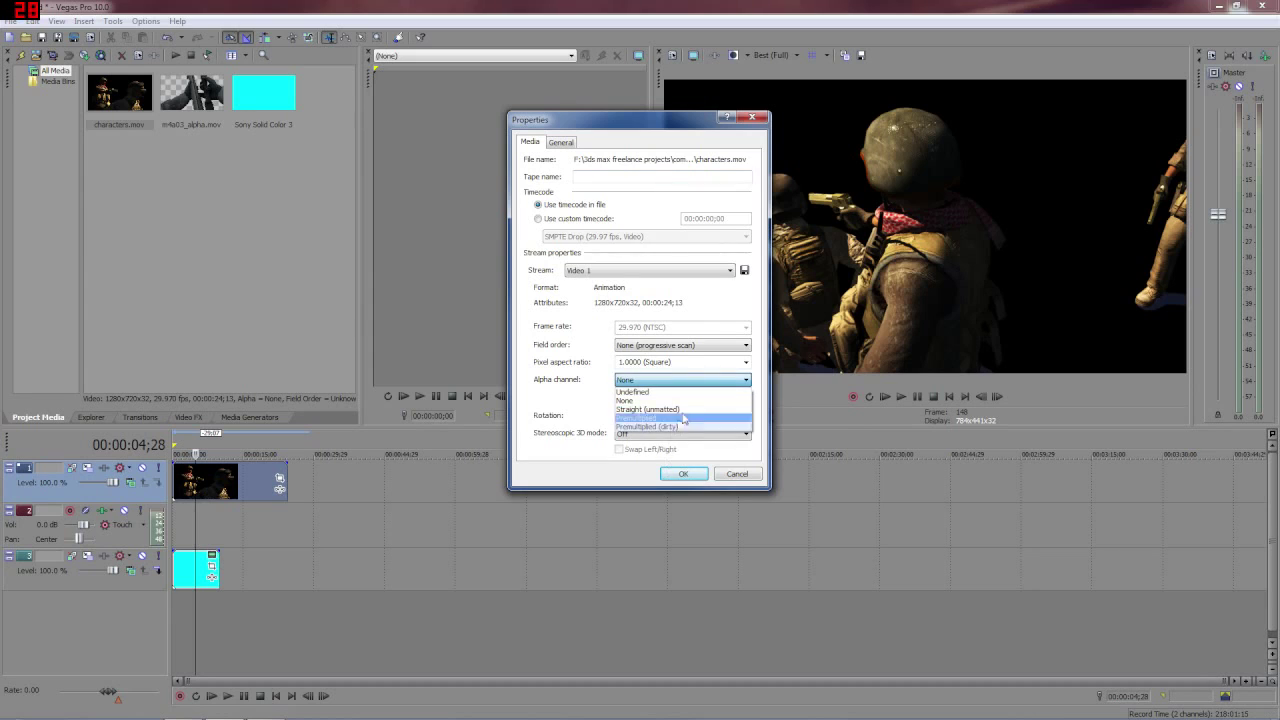
pyautogui.click(647, 409)
pyautogui.click(682, 475)
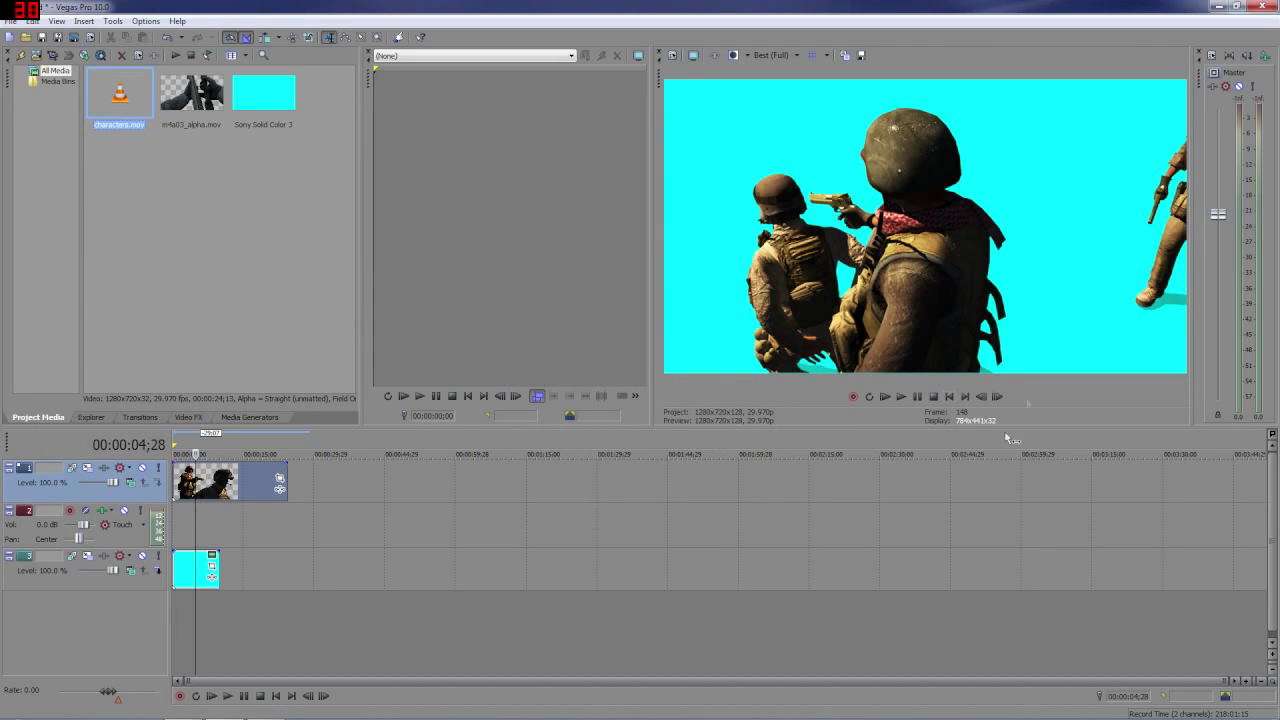